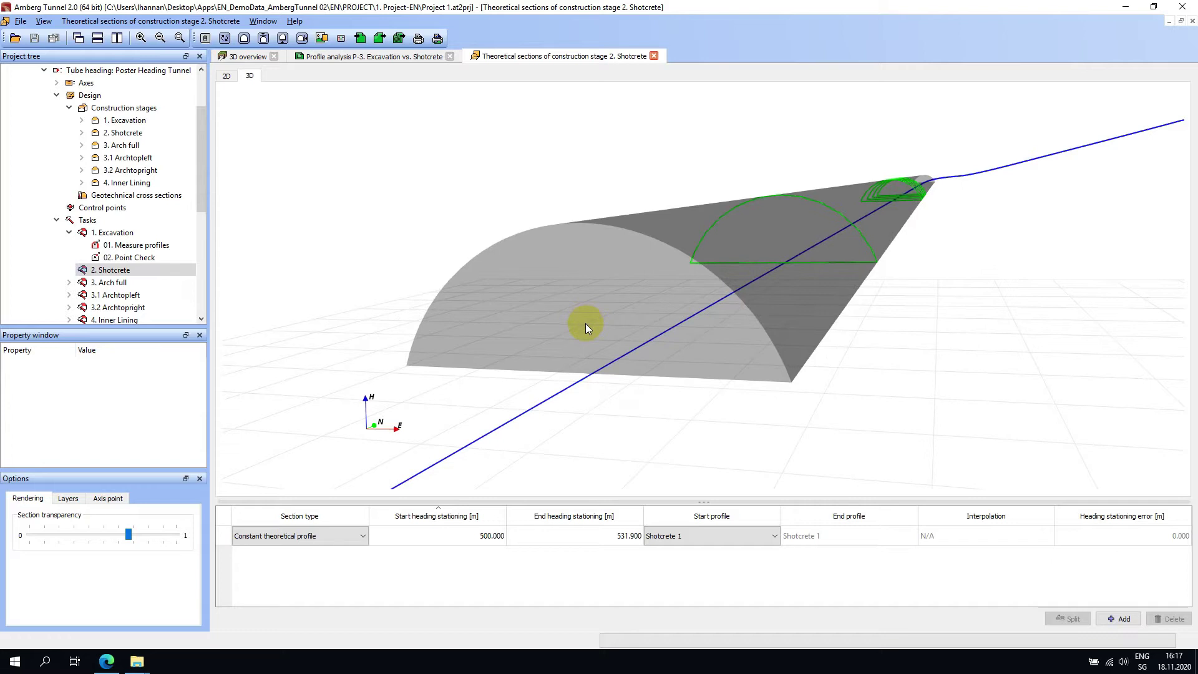
Examine the 3D shotcrete theoretical sections and the layer thickness values of the first two profiles in the Excavation vs. Shotcrete analysis
drag(578, 312, 582, 311)
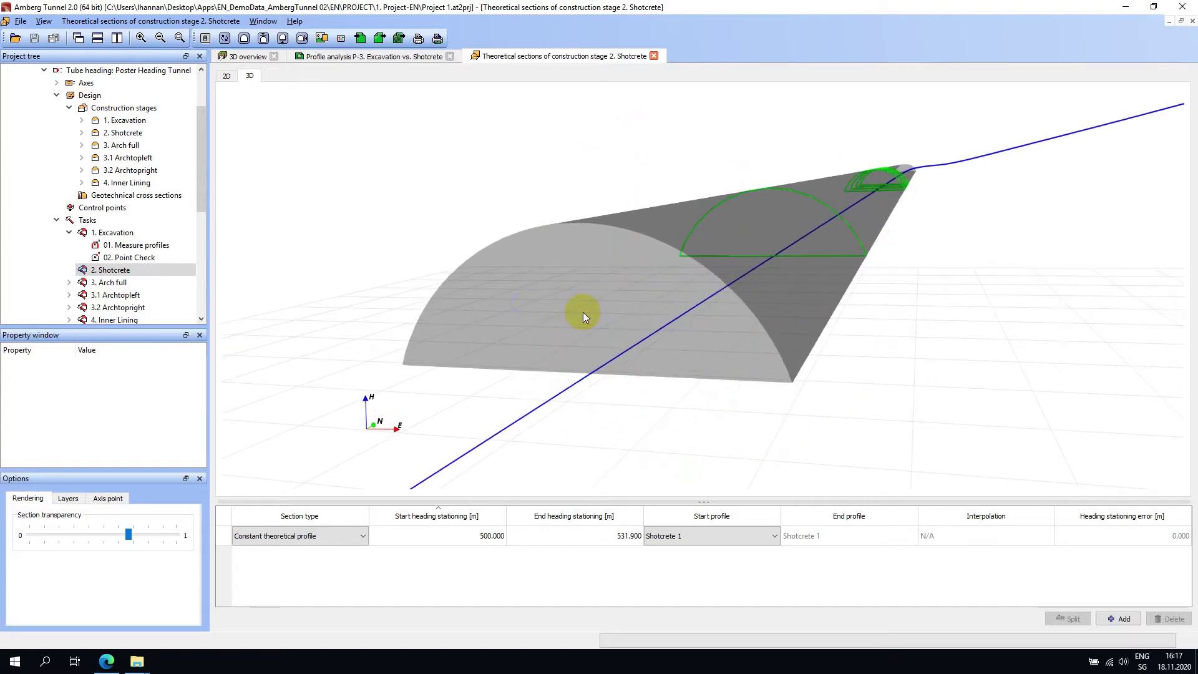
click(499, 291)
click(362, 57)
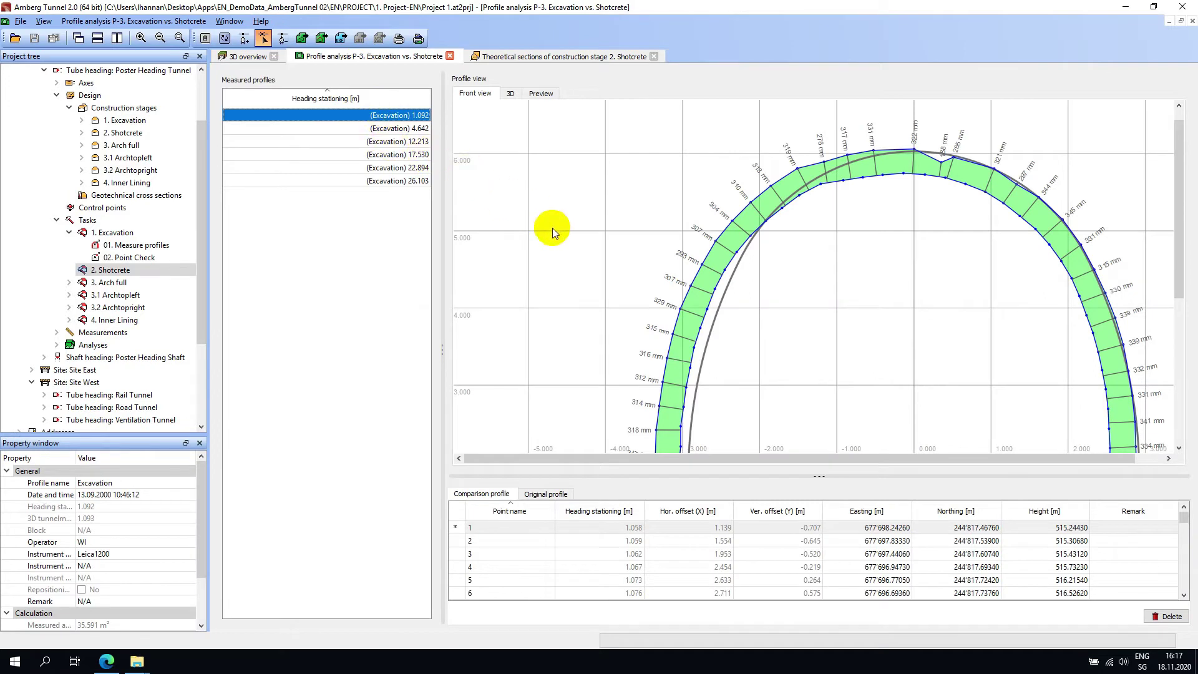
scroll(552, 227, down, 1)
drag(782, 229, 620, 169)
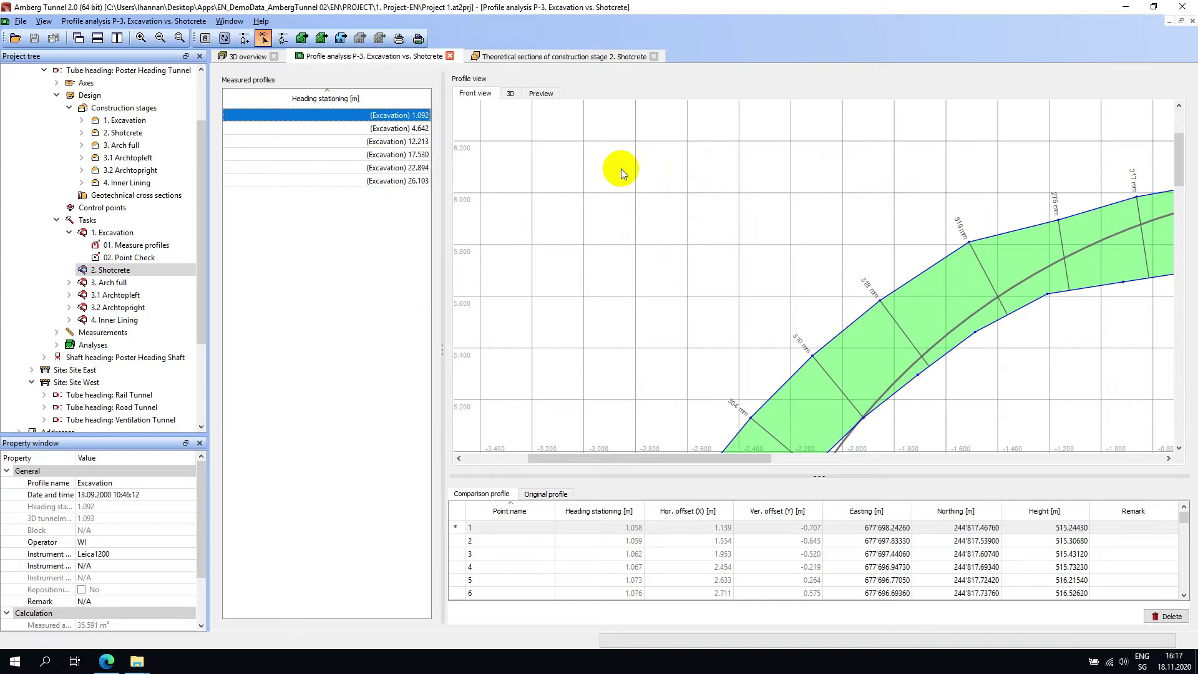
drag(944, 291, 772, 249)
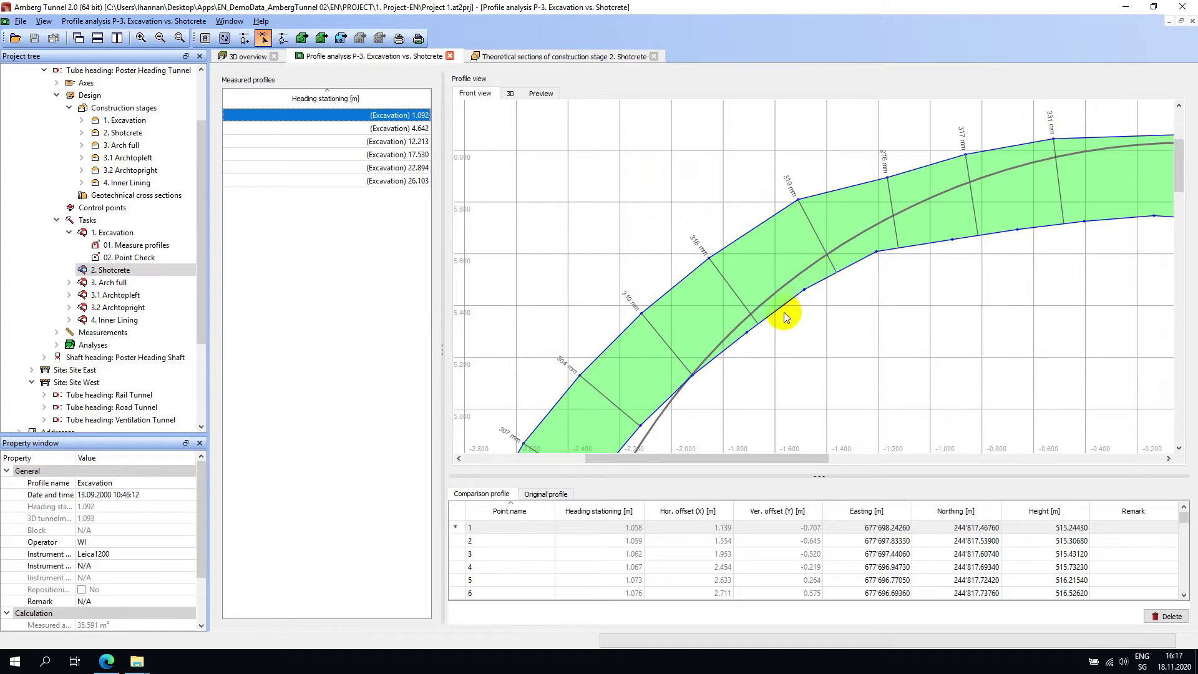
scroll(683, 342, down, 3)
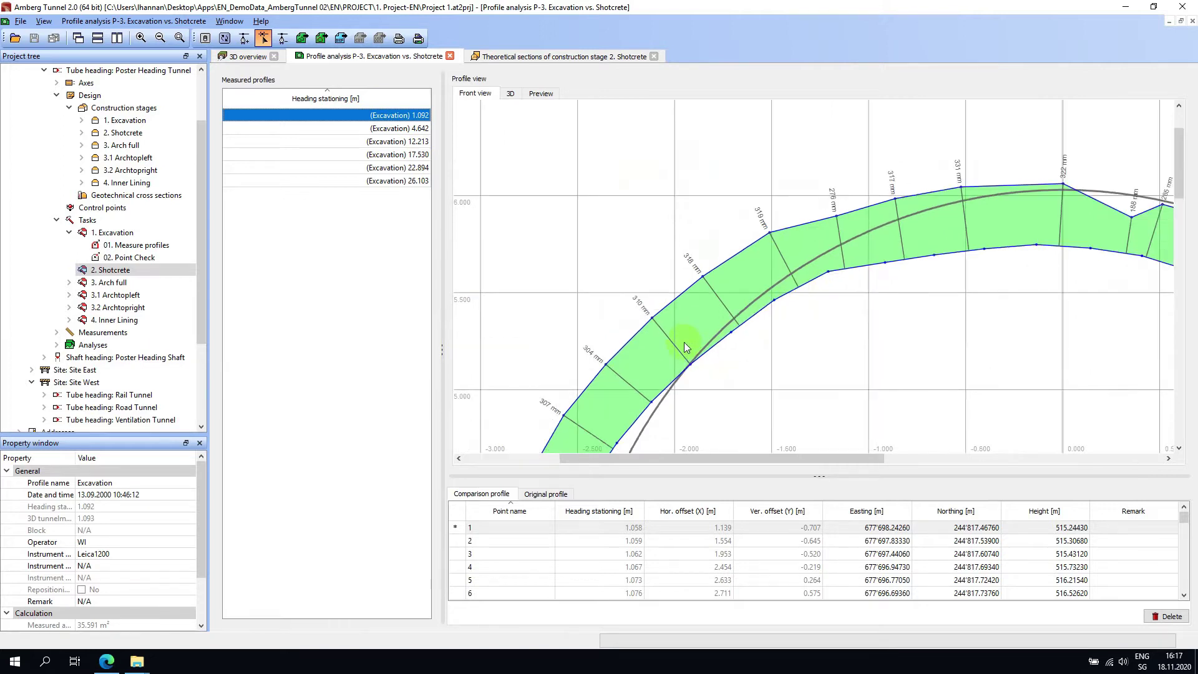
scroll(686, 334, down, 1)
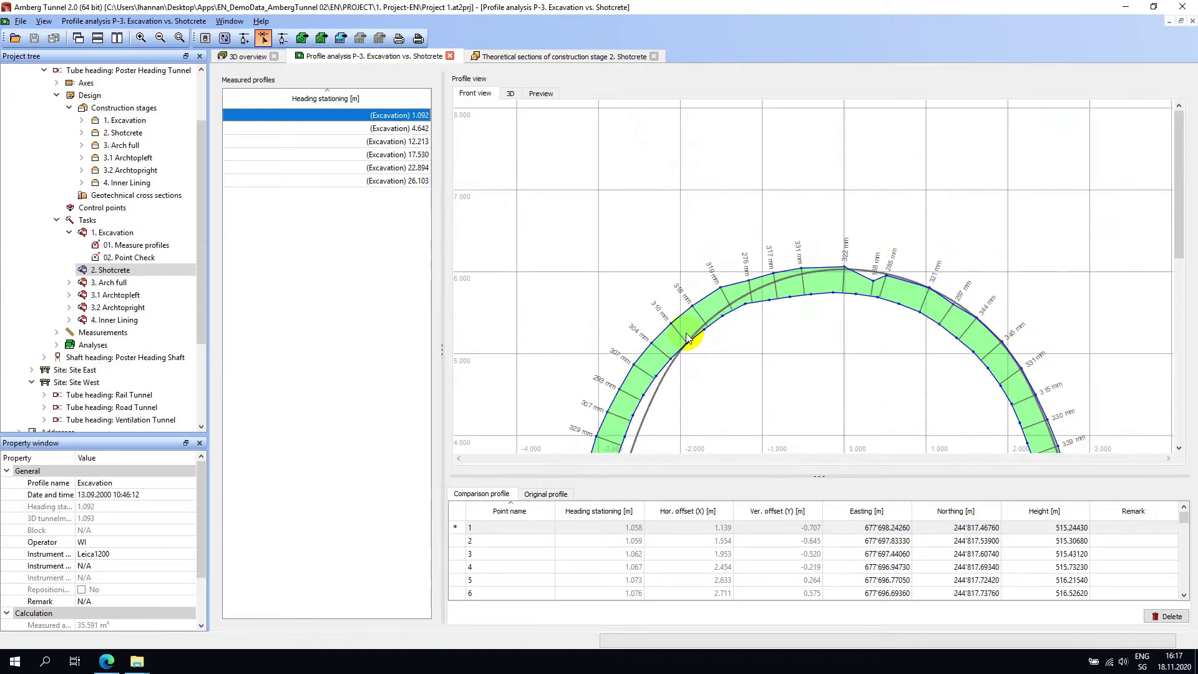
scroll(682, 299, down, 1)
middle_drag(679, 235, 678, 220)
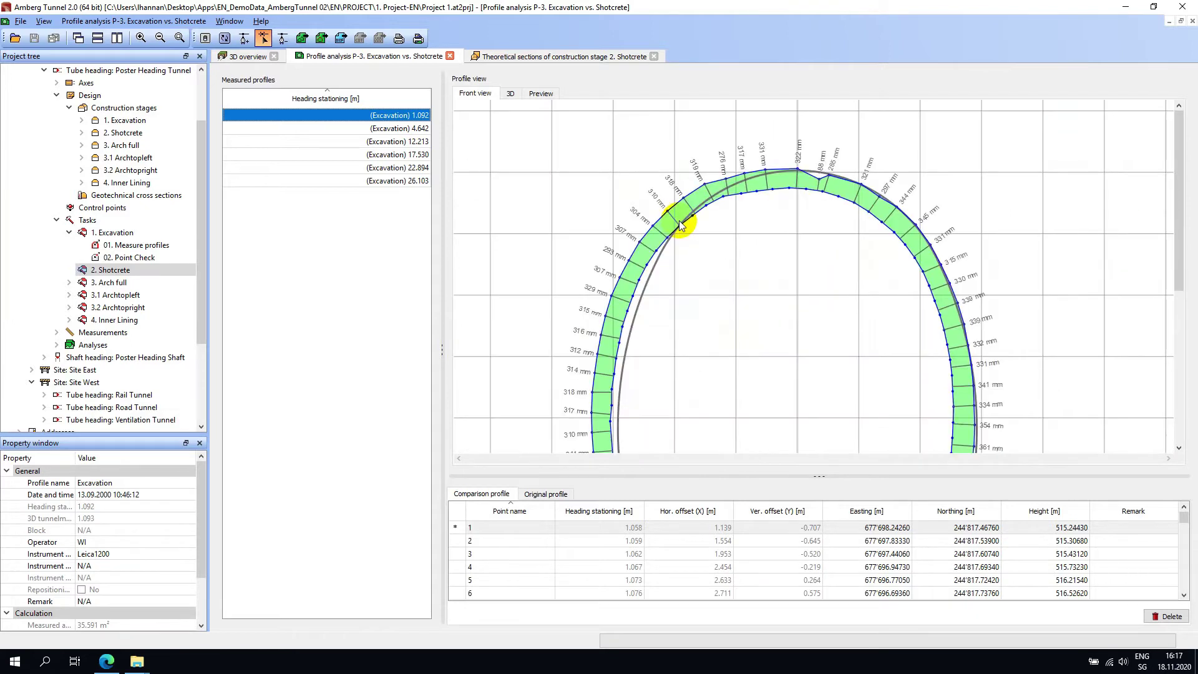
click(420, 129)
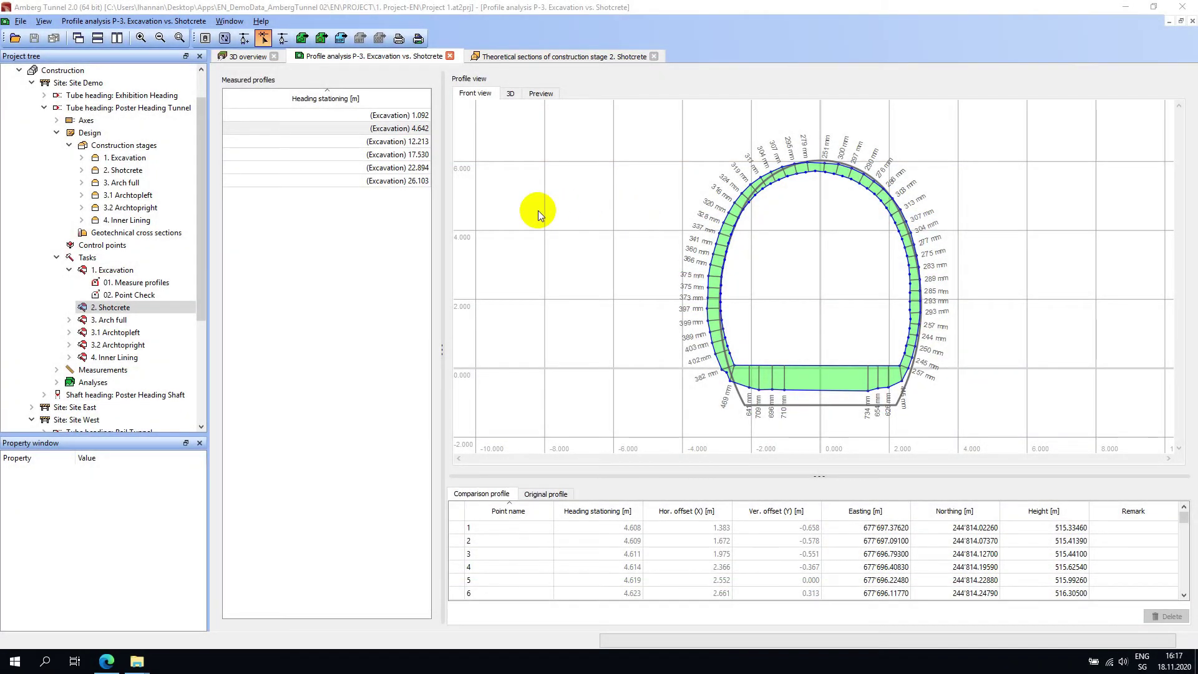
Add a Layer Thickness Profile task named "01. Check Shotcrete Thickness" to the 2. Shotcrete tasks of the Poster Heading Tunnel
drag(203, 250, 201, 235)
click(133, 120)
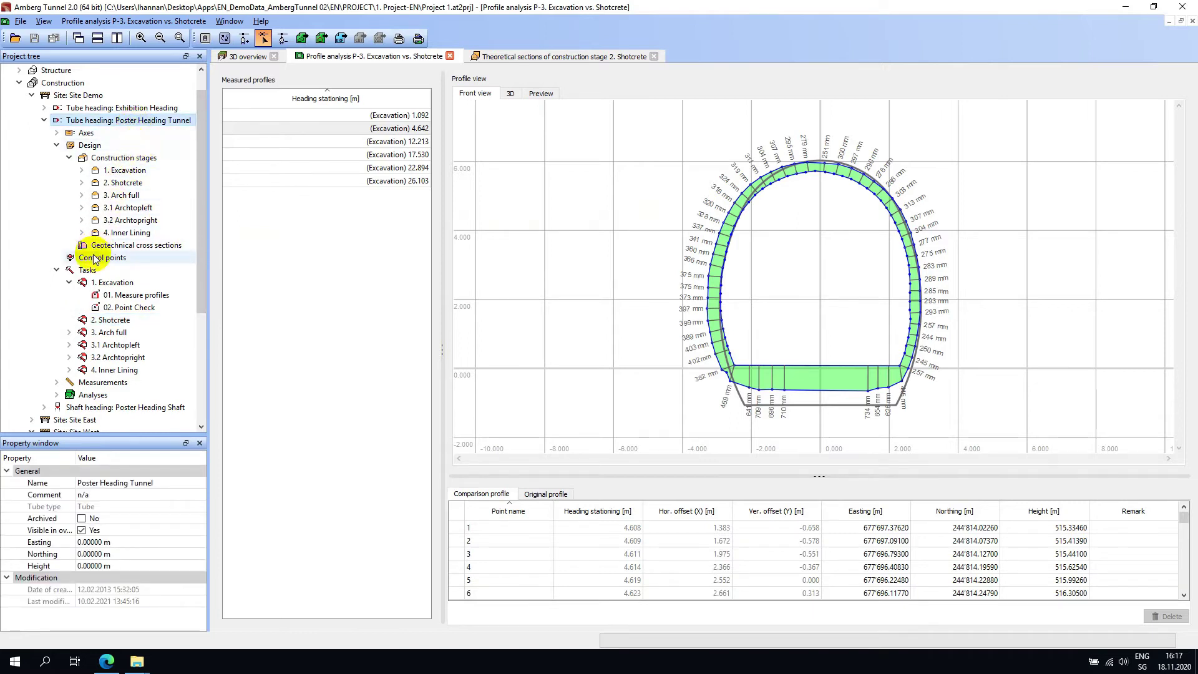
click(87, 270)
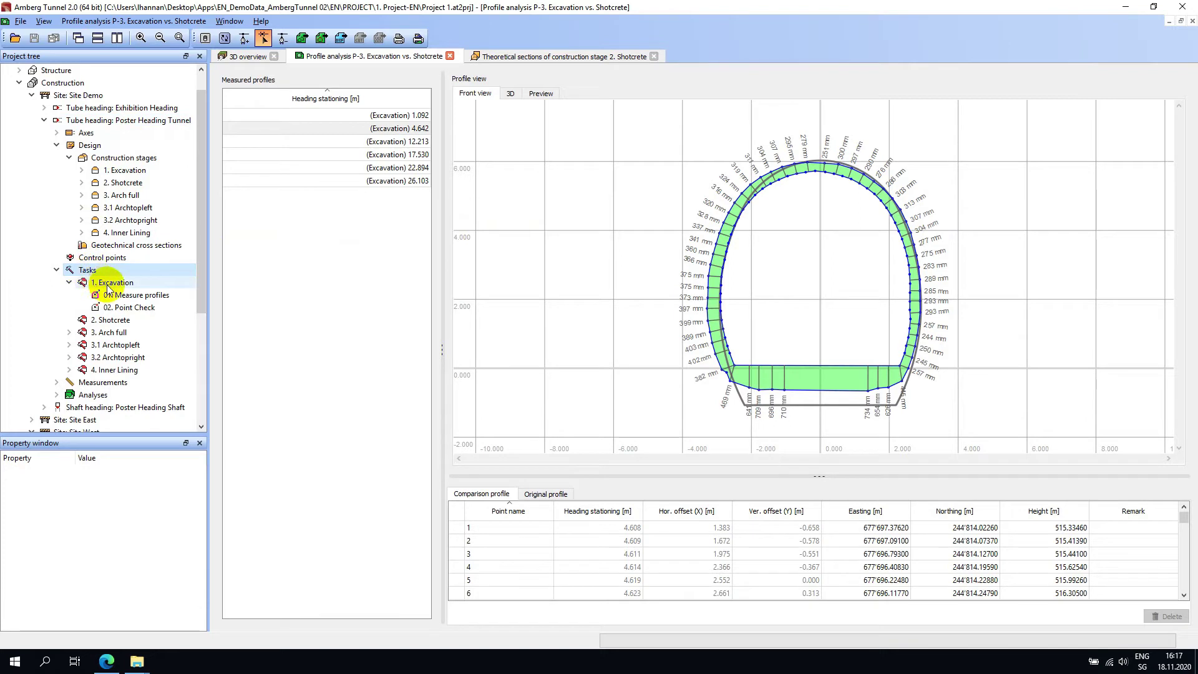
click(111, 319)
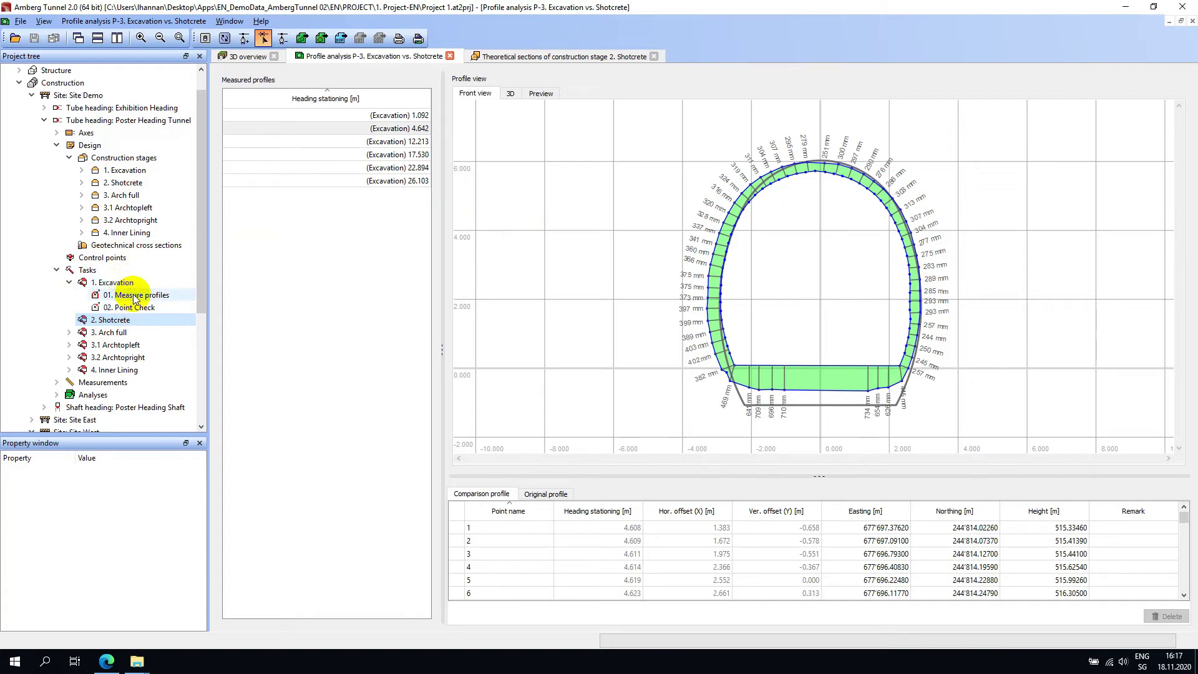
right_click(115, 323)
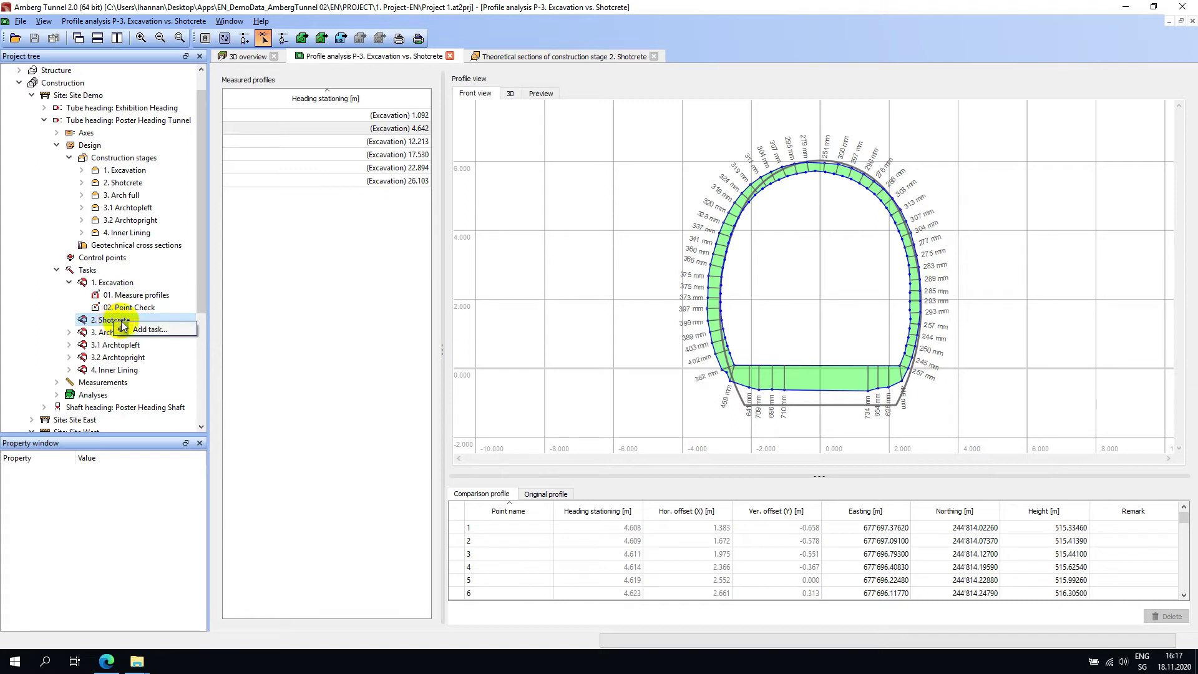
click(173, 330)
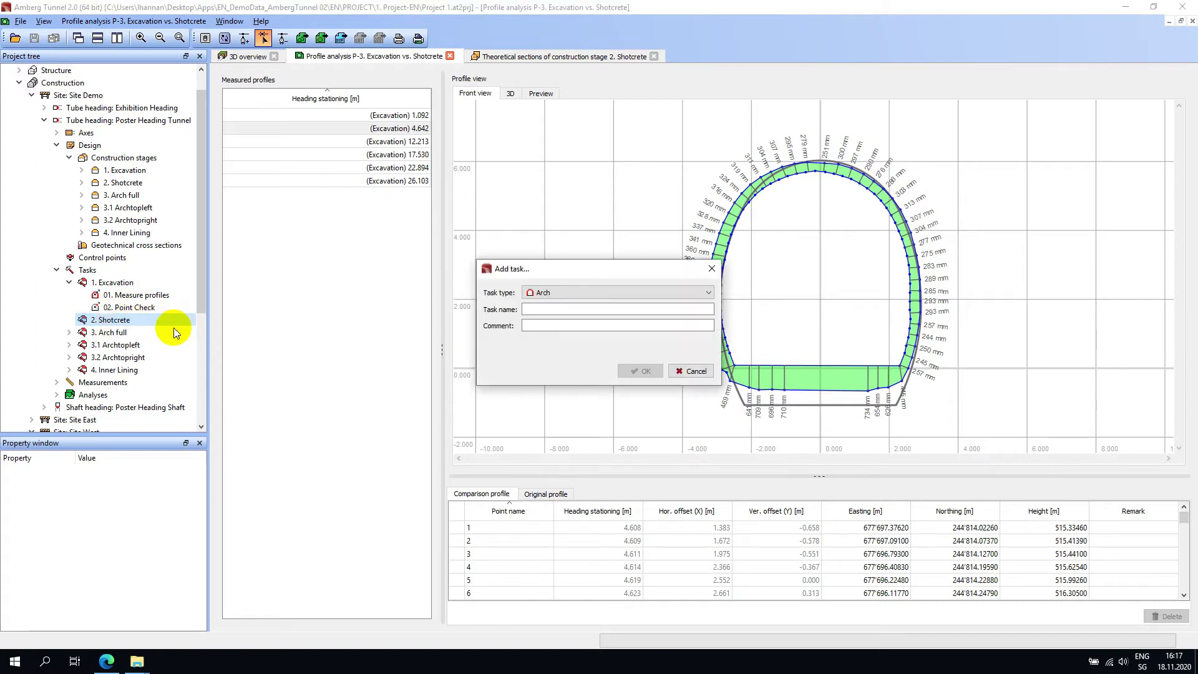
click(599, 292)
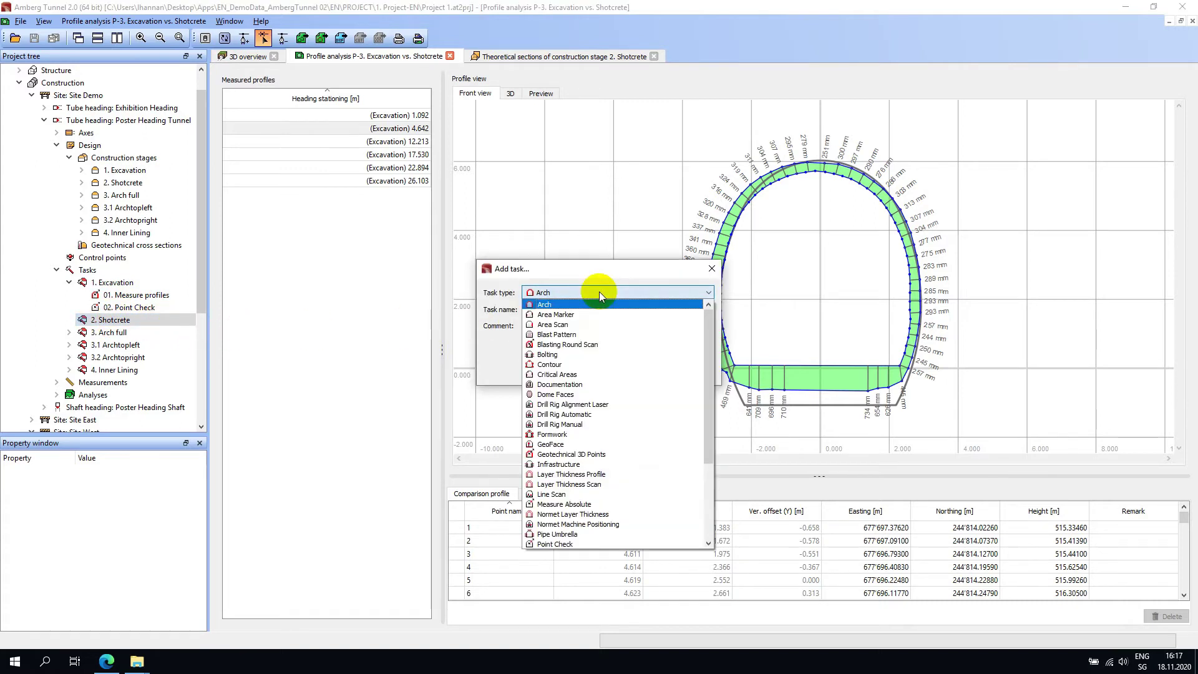
click(596, 473)
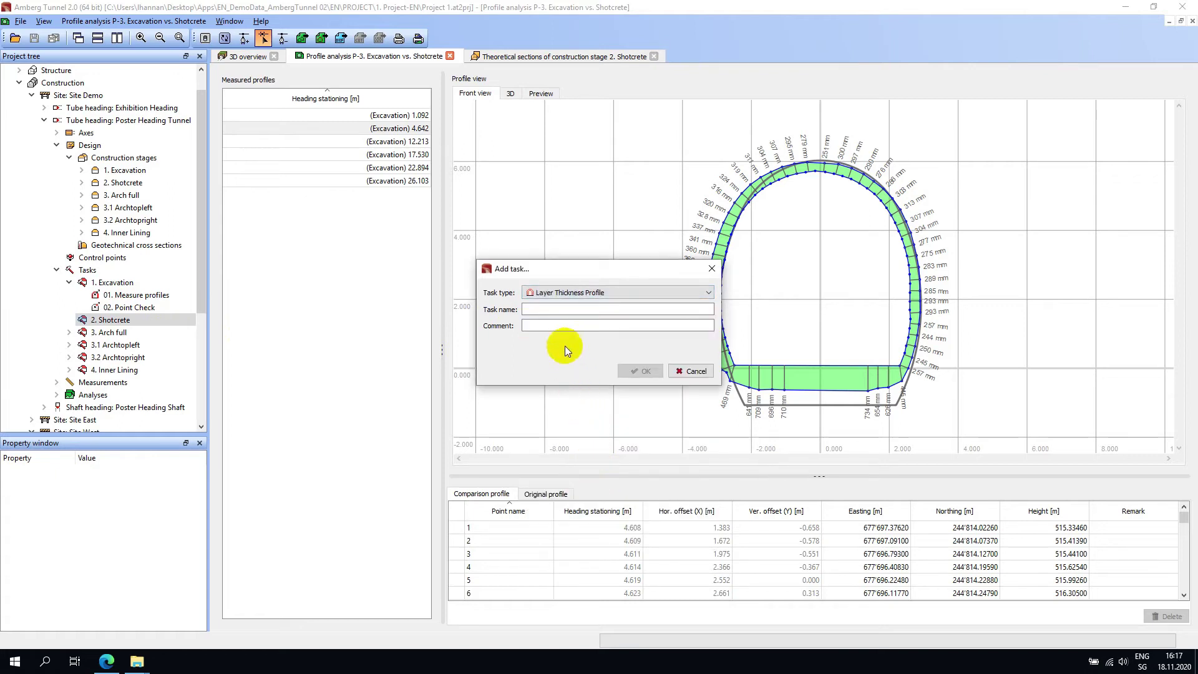
click(564, 310)
text(01. Check Shotcrete Thickness)
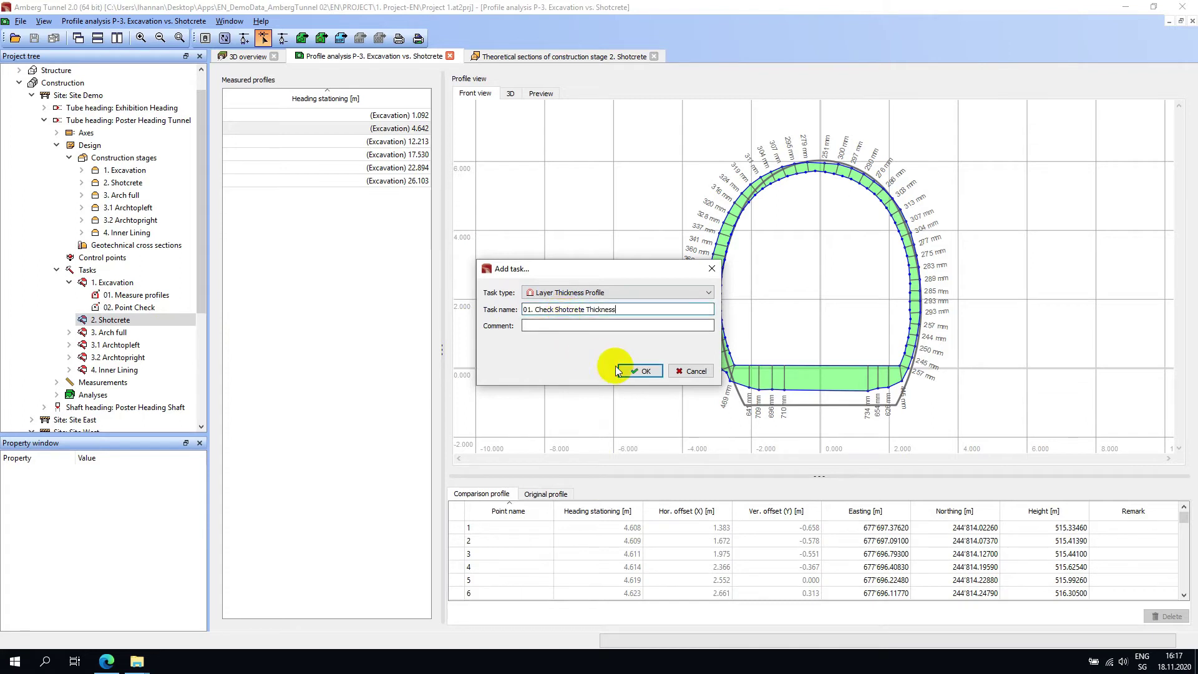
click(630, 369)
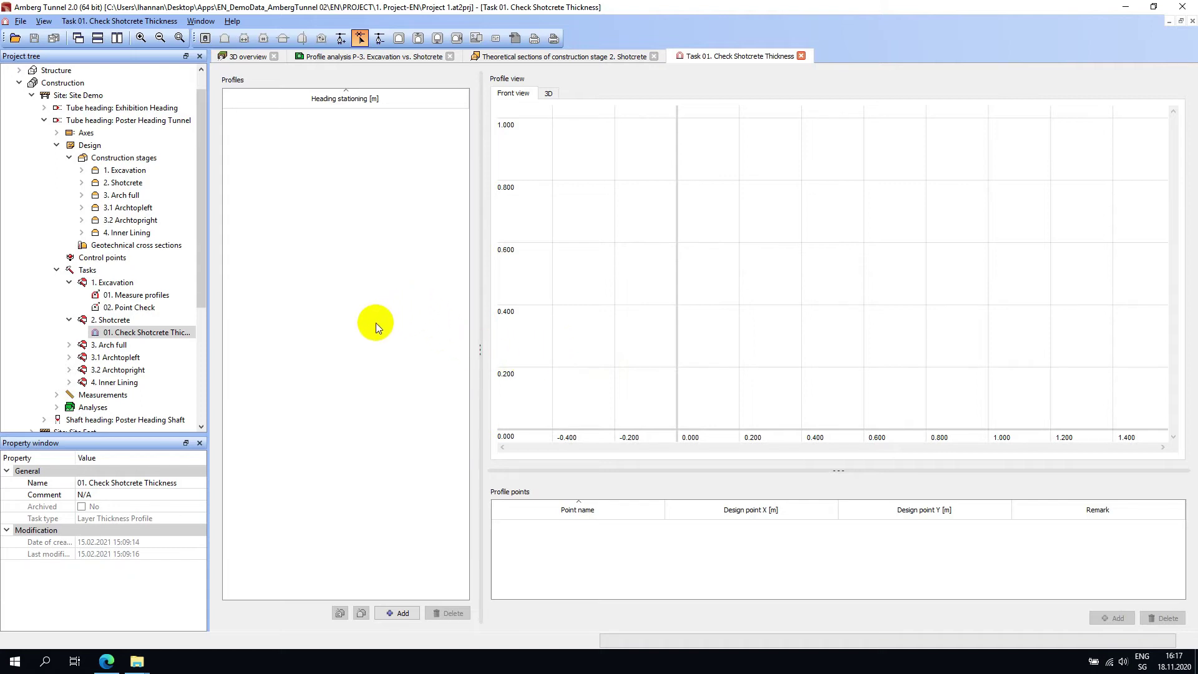
Review the excavation's 01. Measure profiles task and add a profile at heading stationing 500 m to the Check Shotcrete Thickness task
double_click(153, 298)
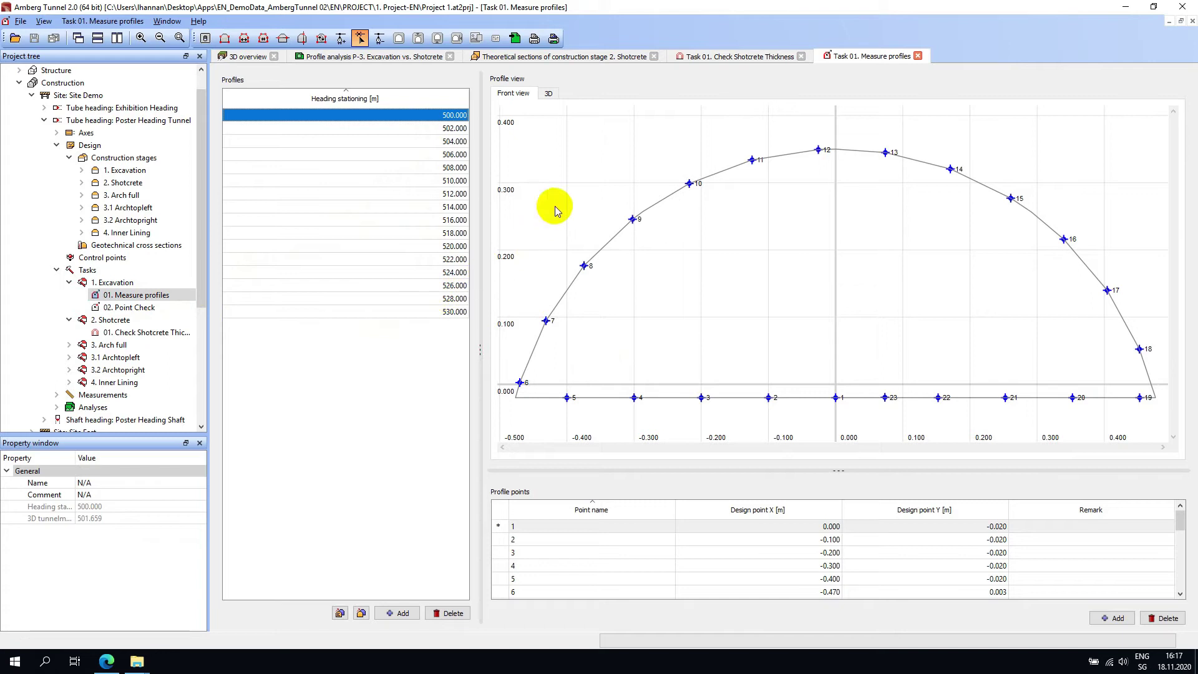
click(717, 56)
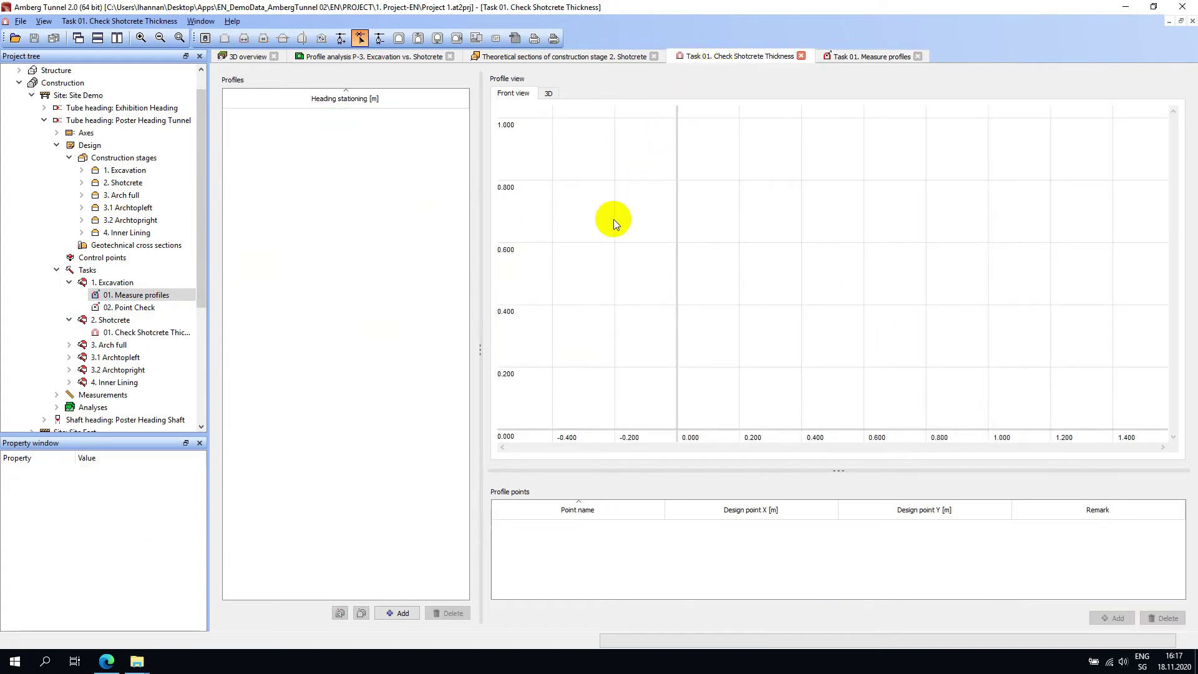
click(401, 611)
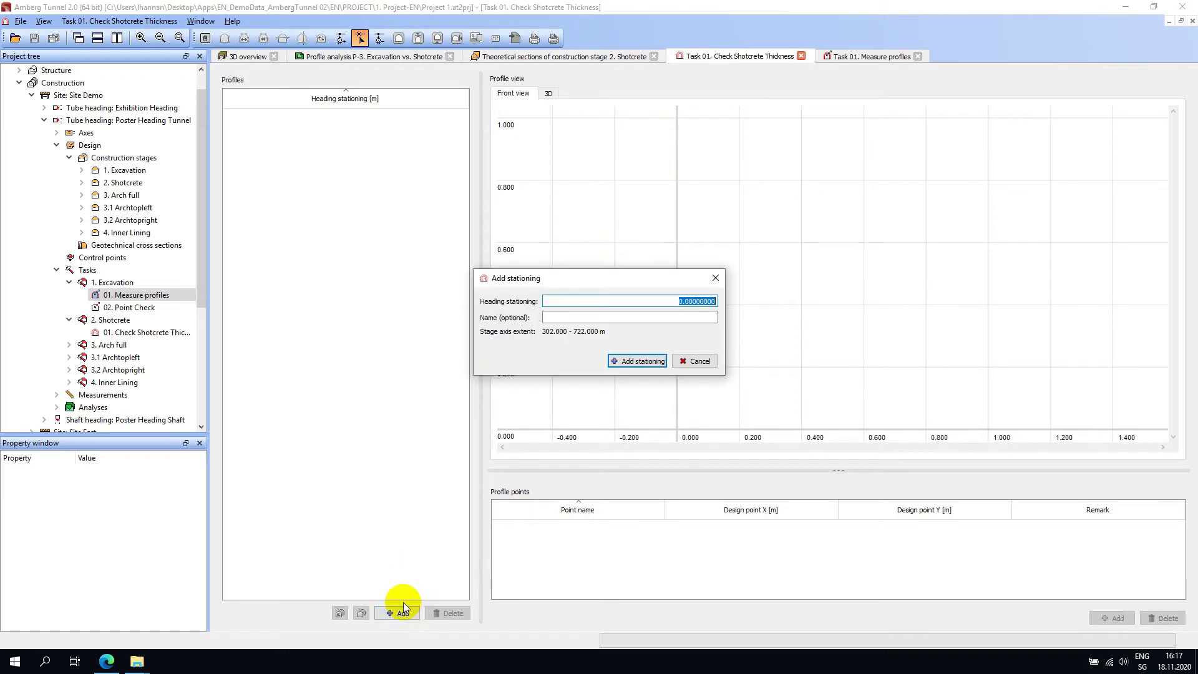
text(500)
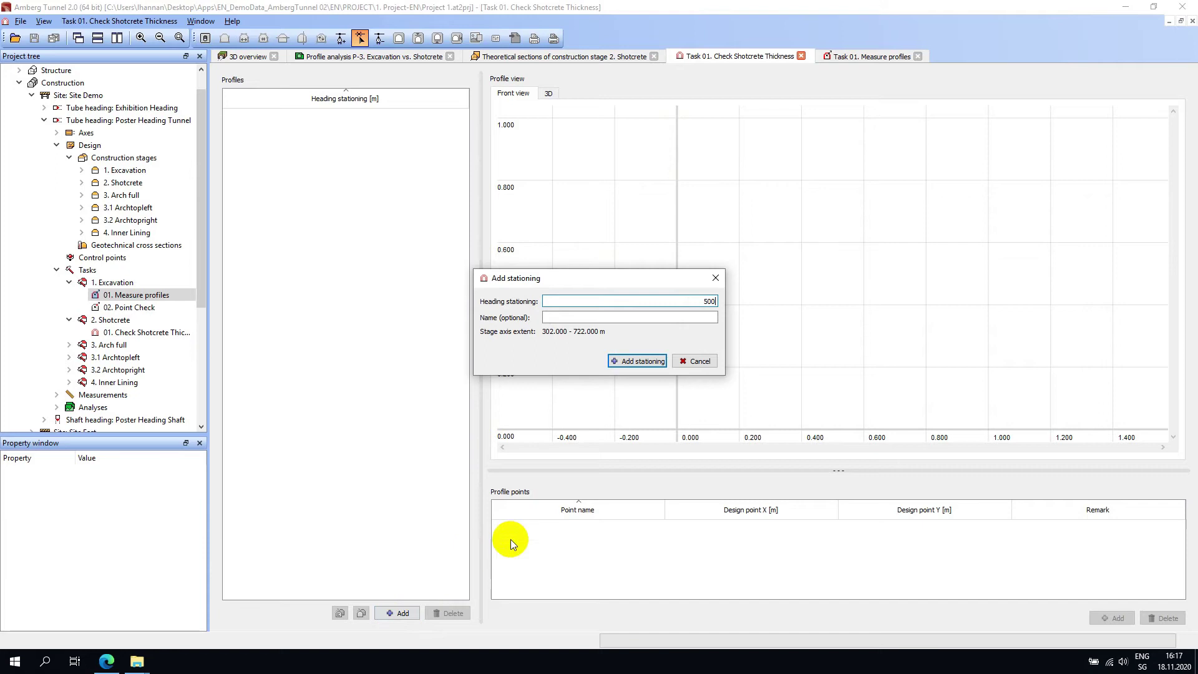
click(638, 362)
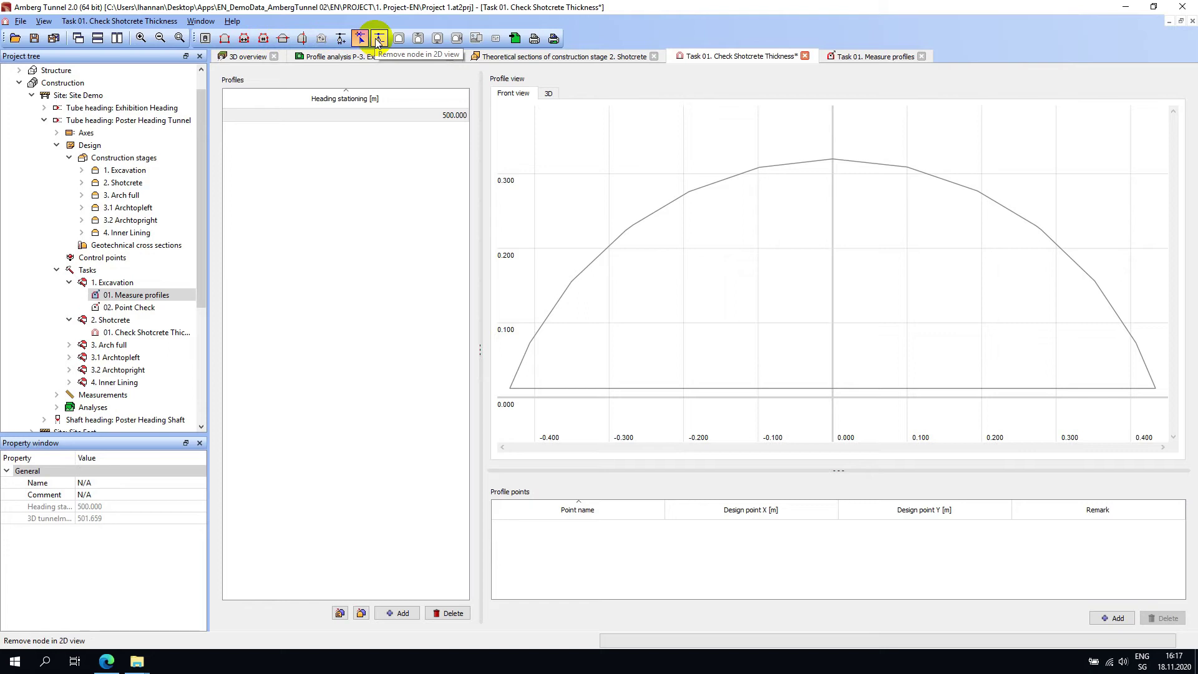
Create measuring points with a fixed spacing of 0.1 m along the profile at stationing 500 m
click(244, 39)
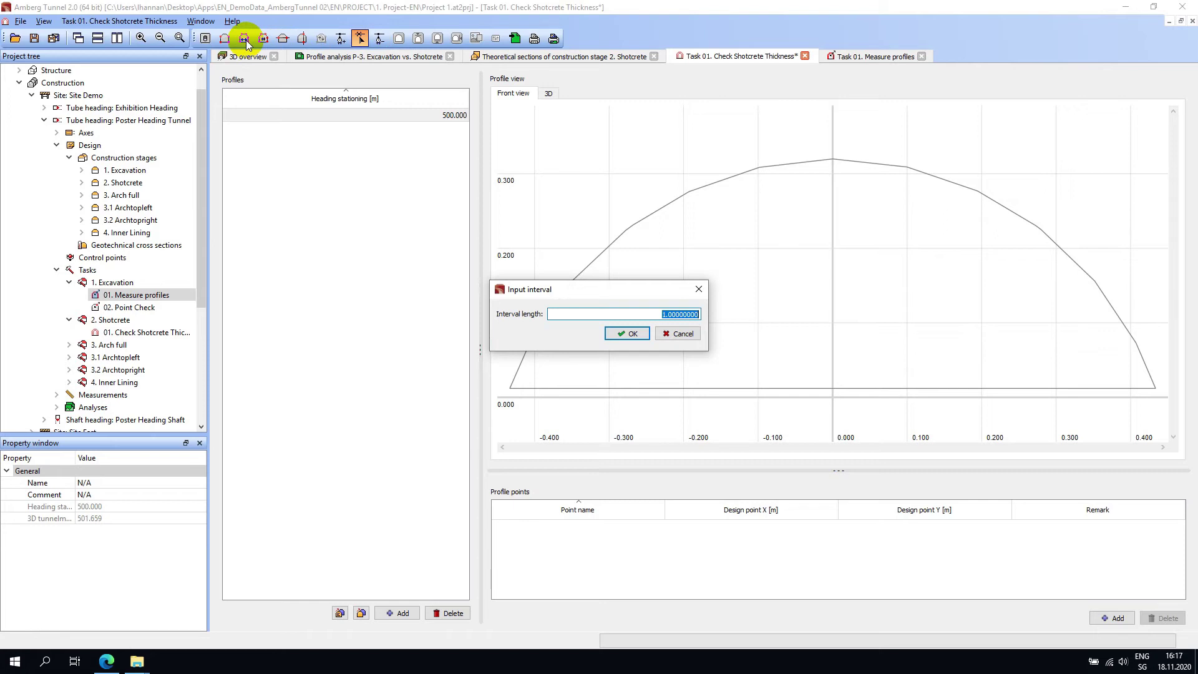
text(0.1)
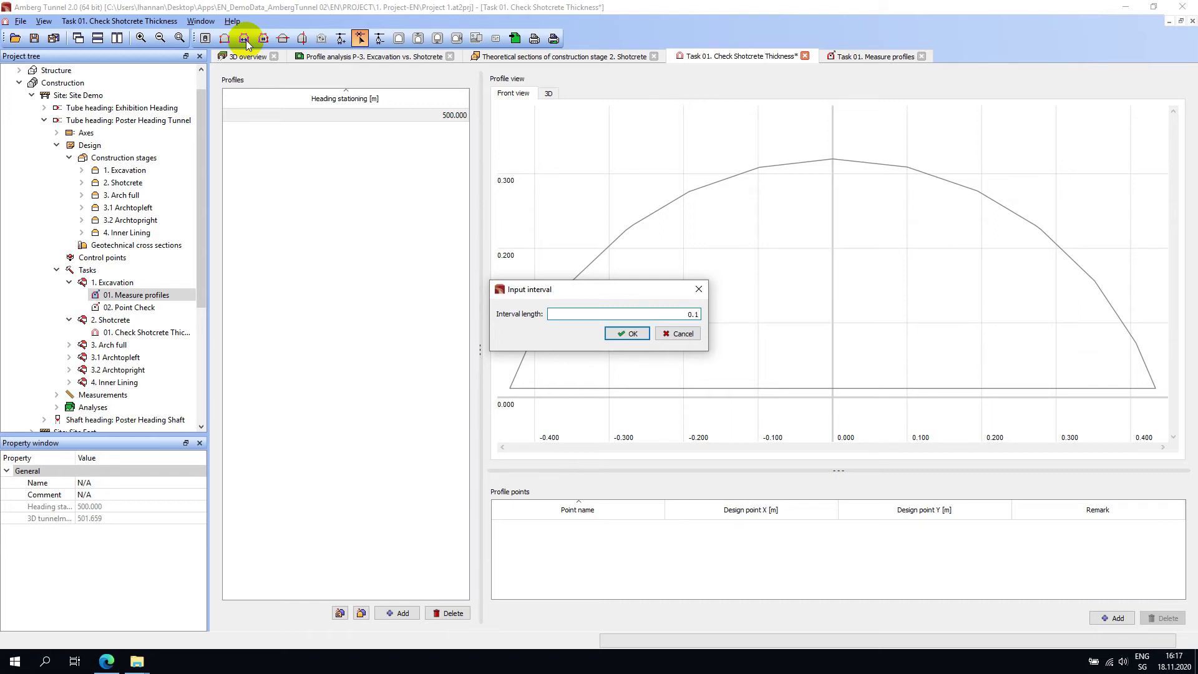
click(623, 333)
scroll(718, 330, down, 1)
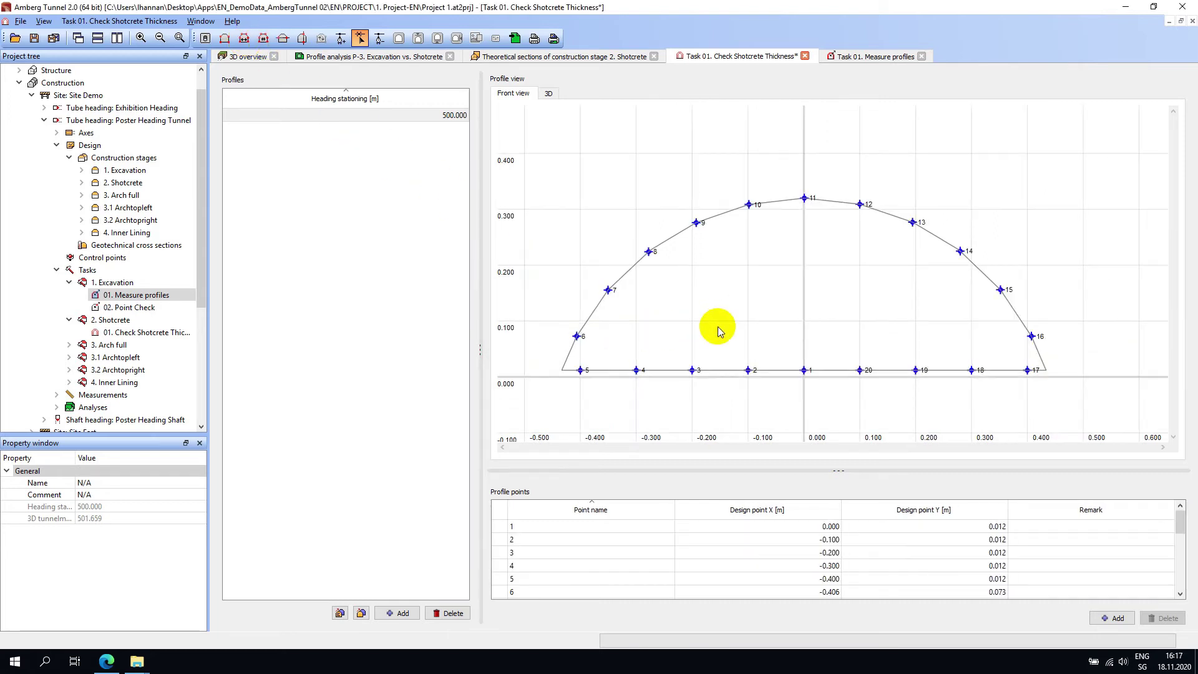
Delete all measuring points on the flat base line of the profile, points 1 to 5 and 17 to 20
drag(1062, 404, 550, 353)
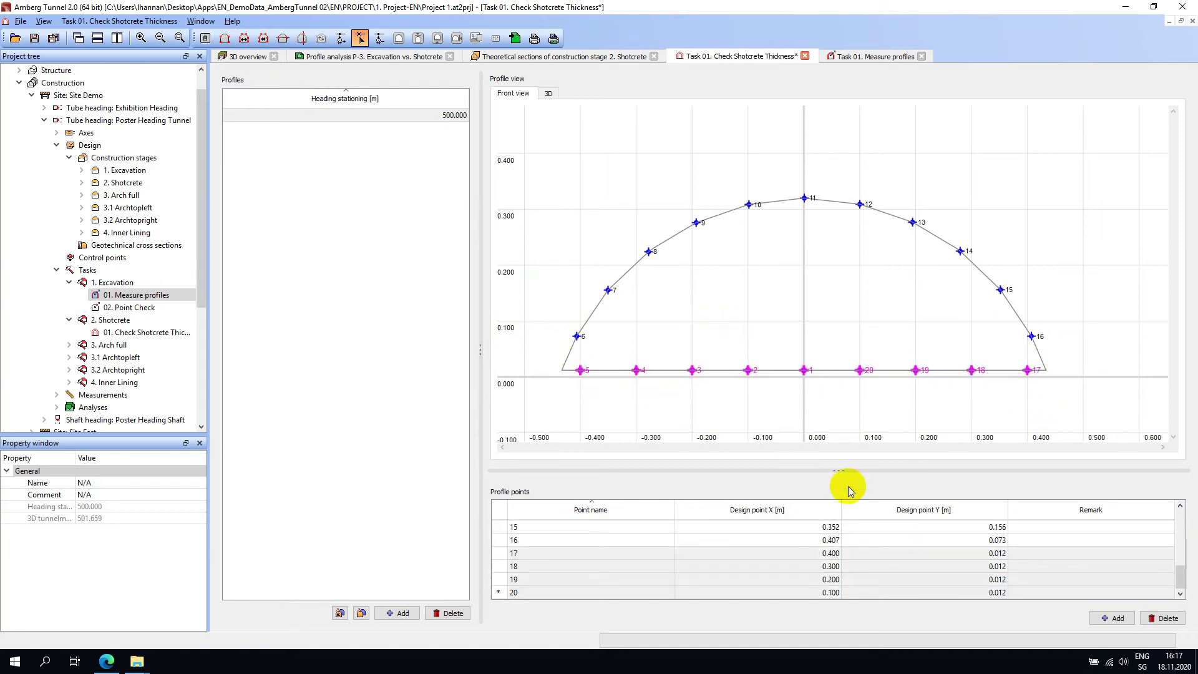
click(1163, 617)
click(571, 338)
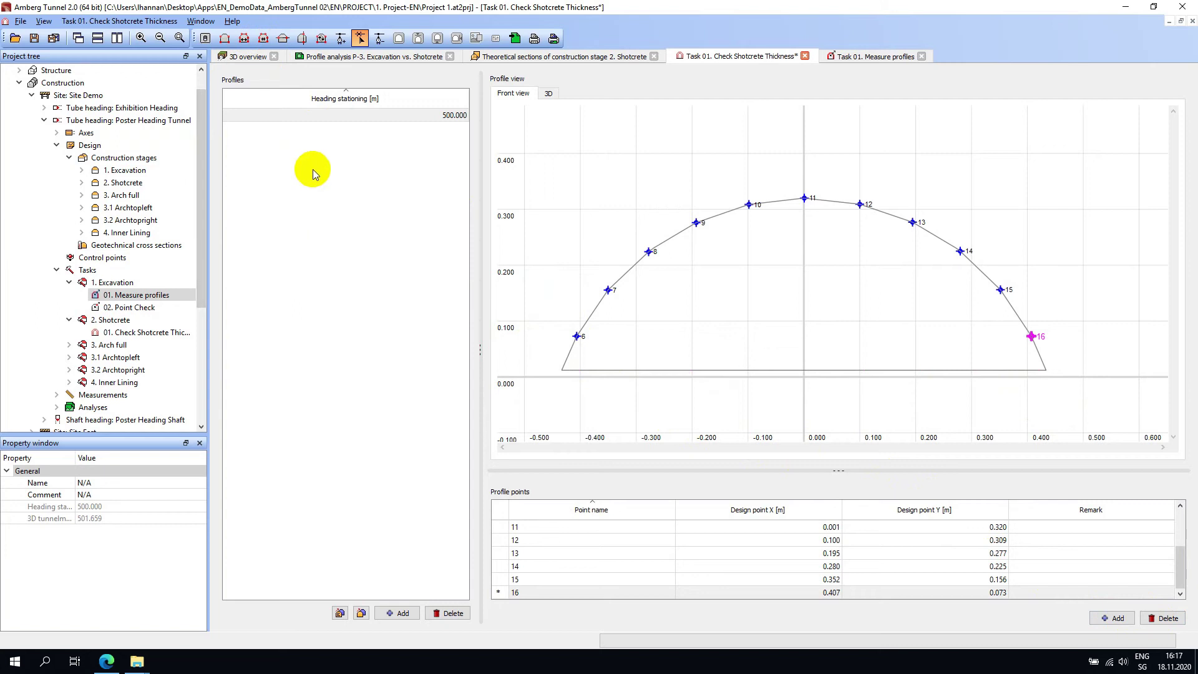
Duplicate the 500 m profile to stationings 502 m through 530 m at a 2 m interval and save the project
right_click(410, 115)
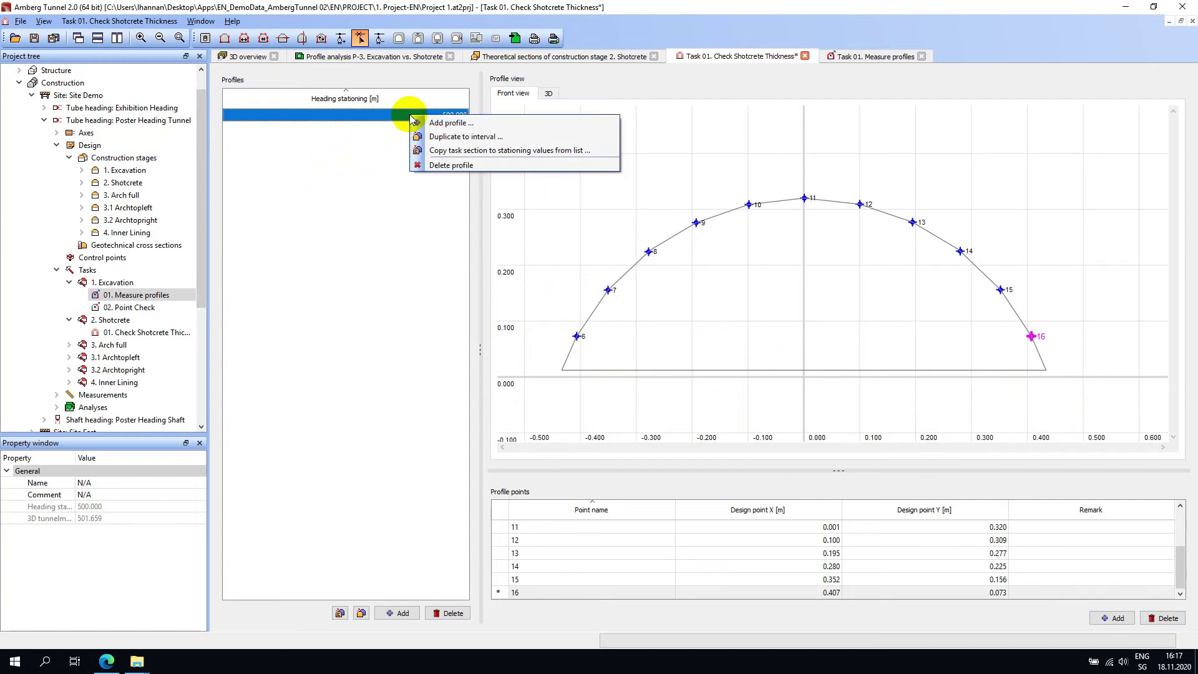
click(450, 136)
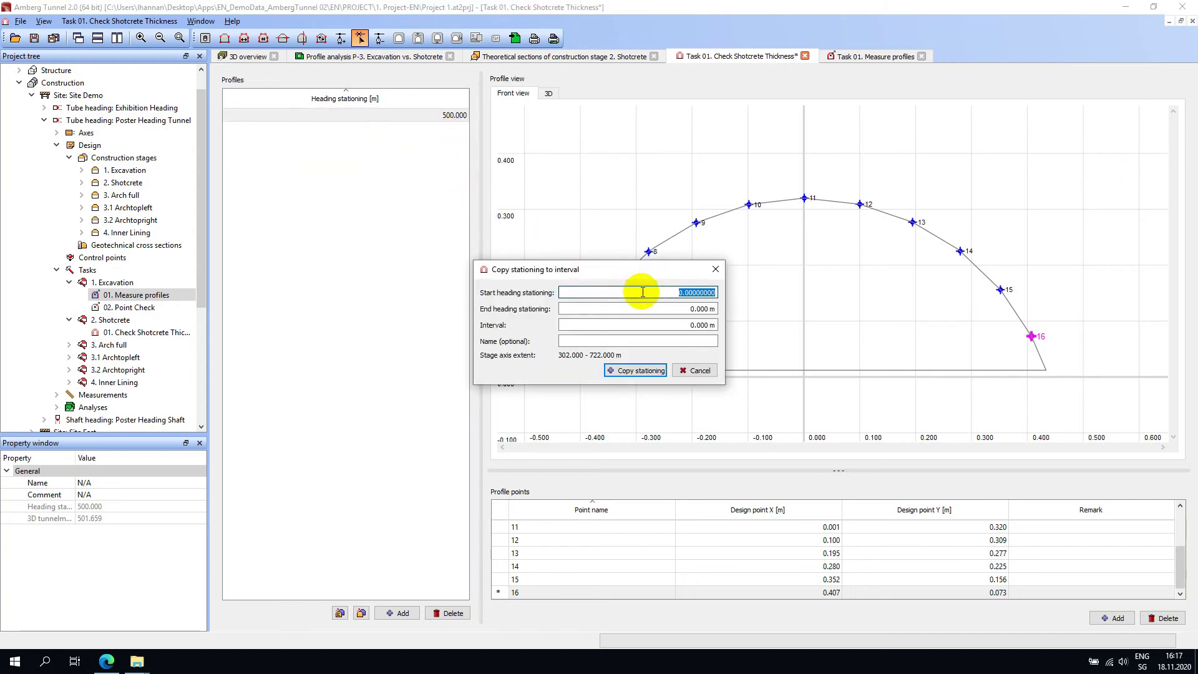
text(502)
key(Tab)
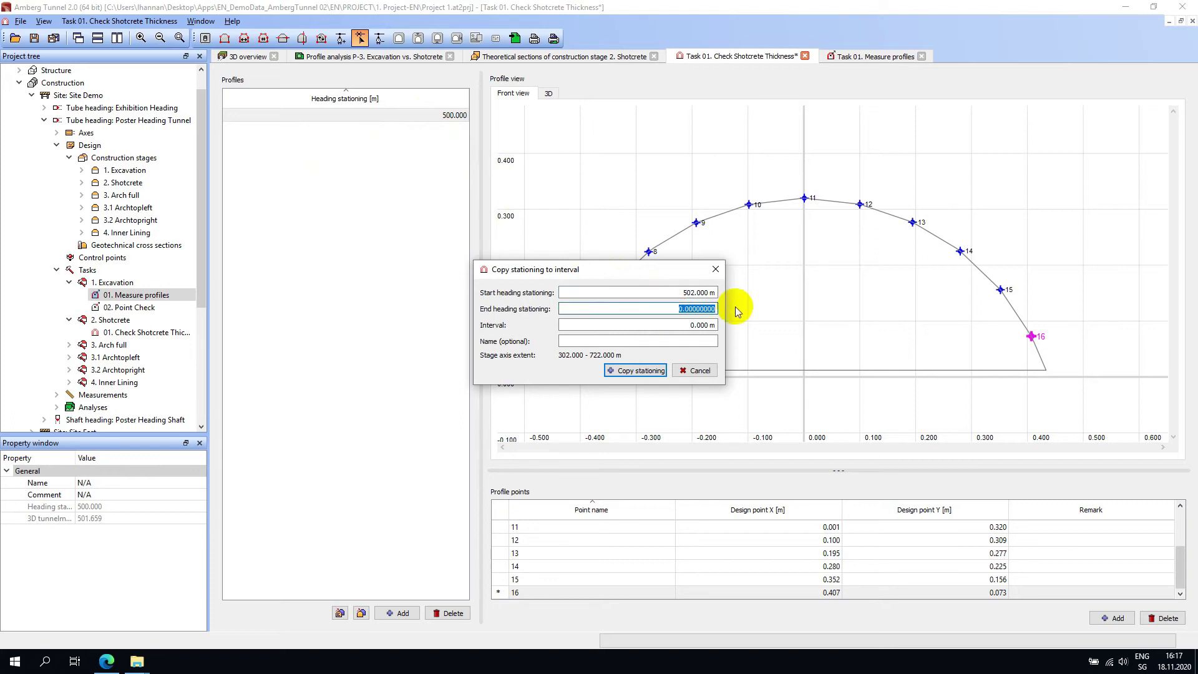
text(5)
key(Tab)
text(2)
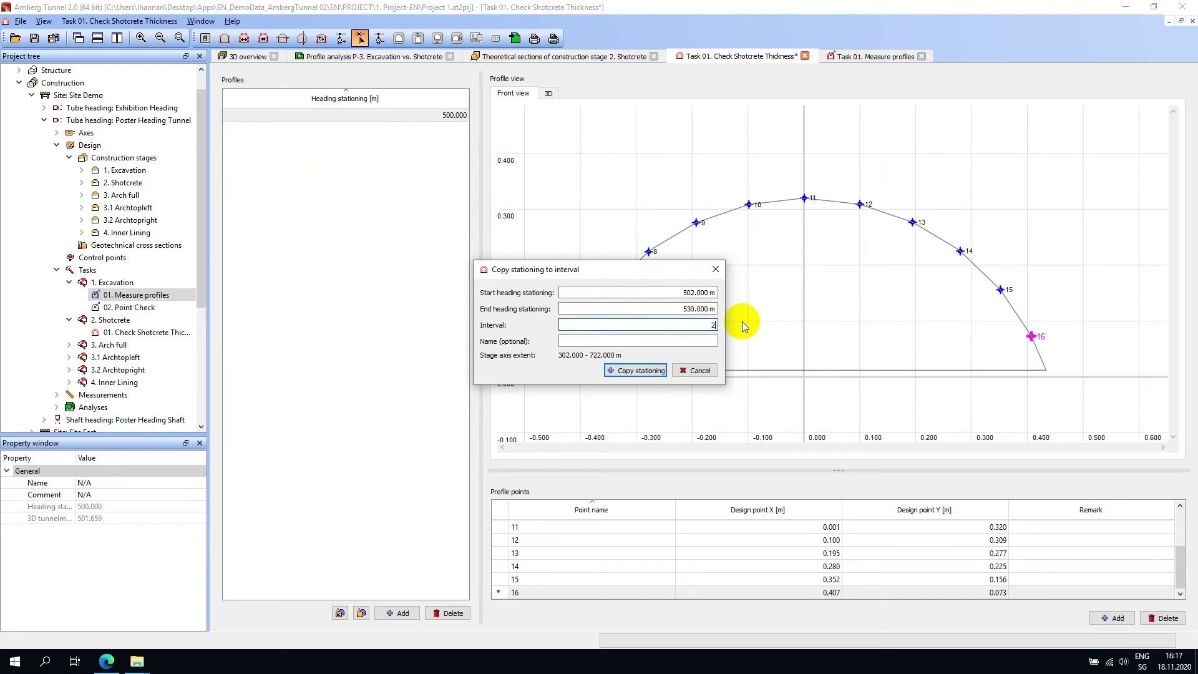
click(657, 369)
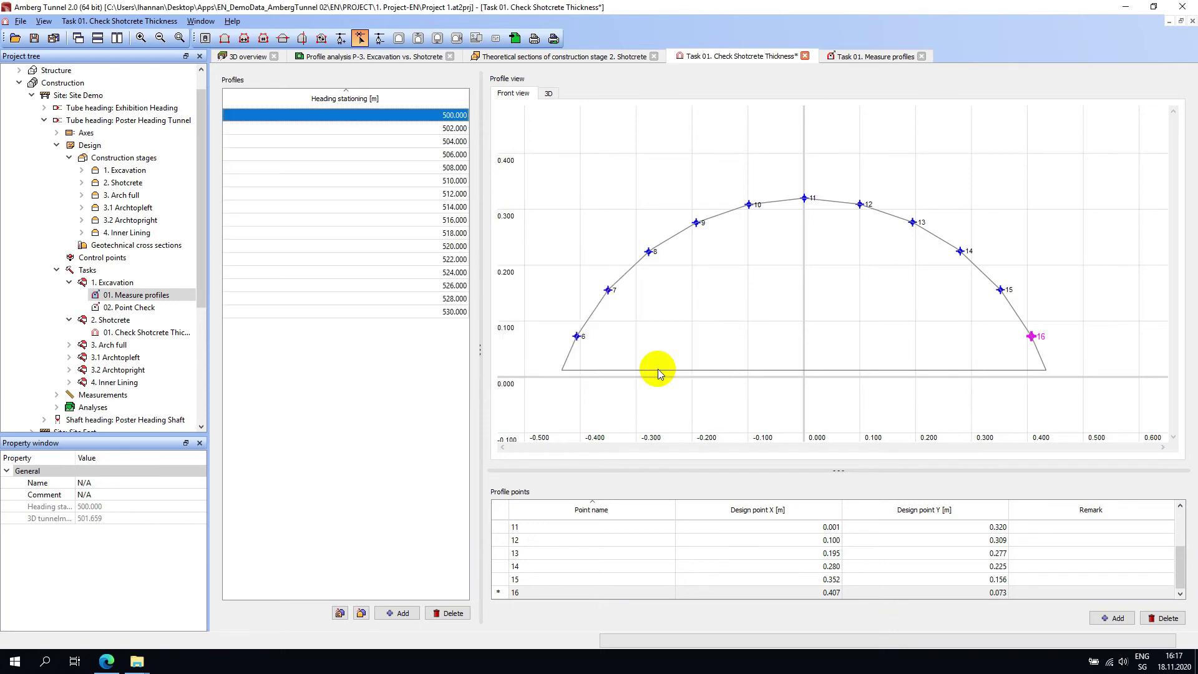
click(54, 38)
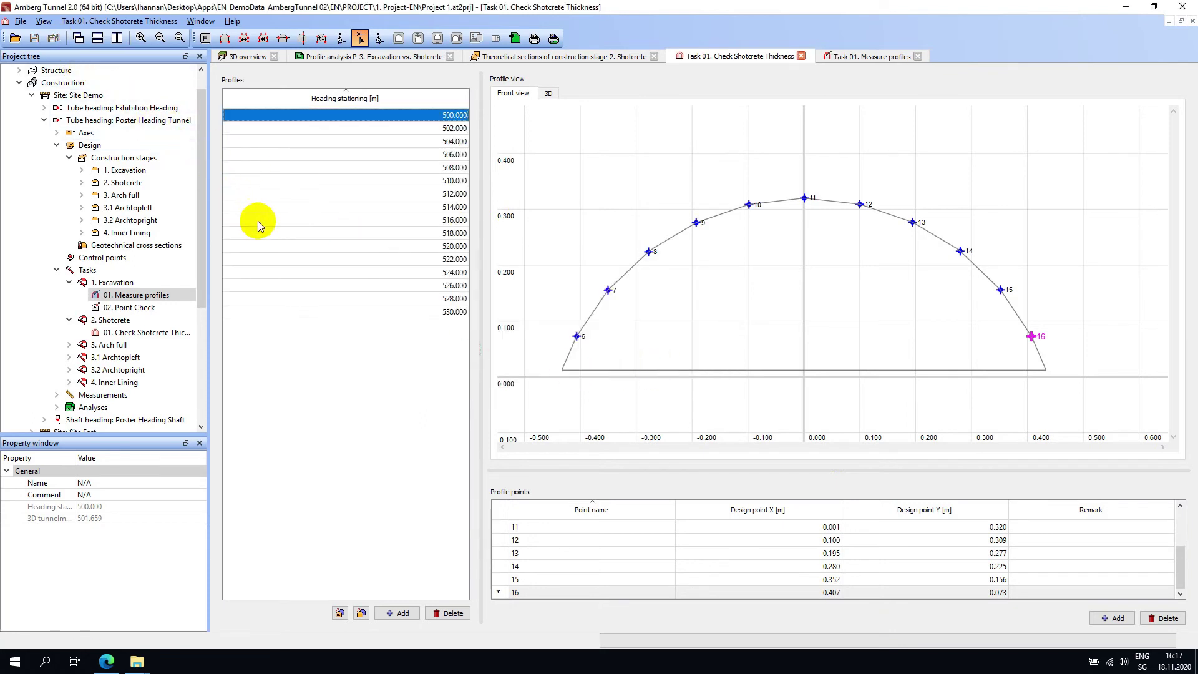
Review the task's warning and error limits and apply its settings with 1. Excavation as reference construction stage and layer thickness bounds 0.08–0.1 m
right_click(551, 153)
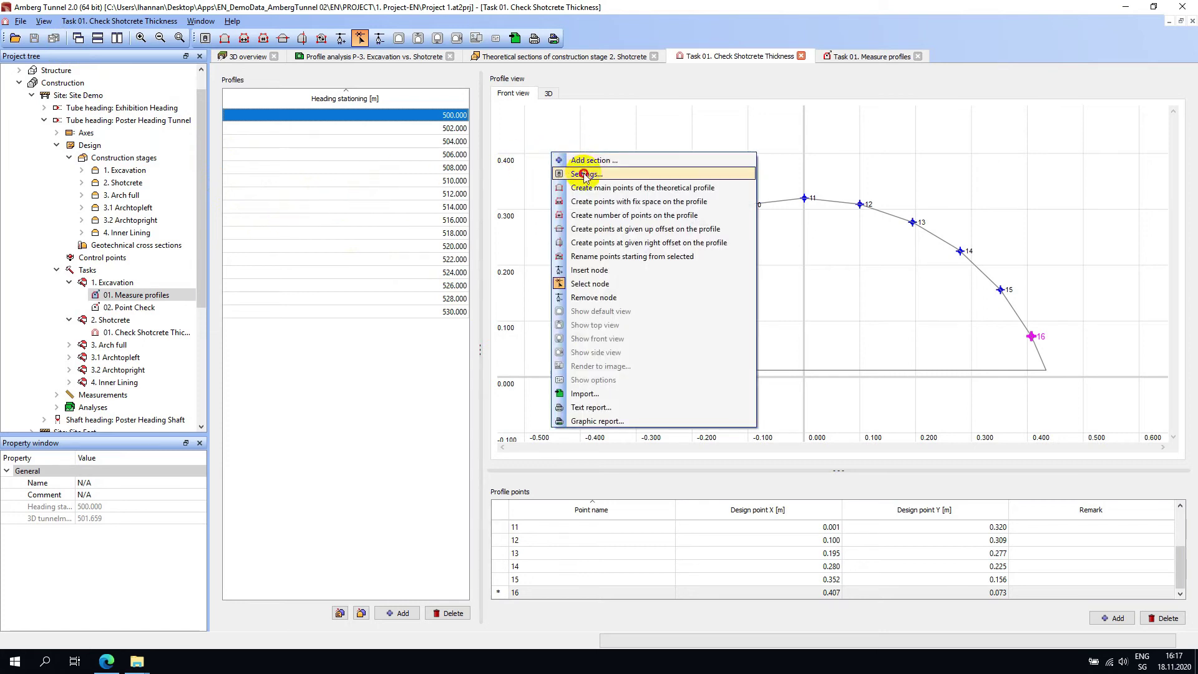
click(582, 174)
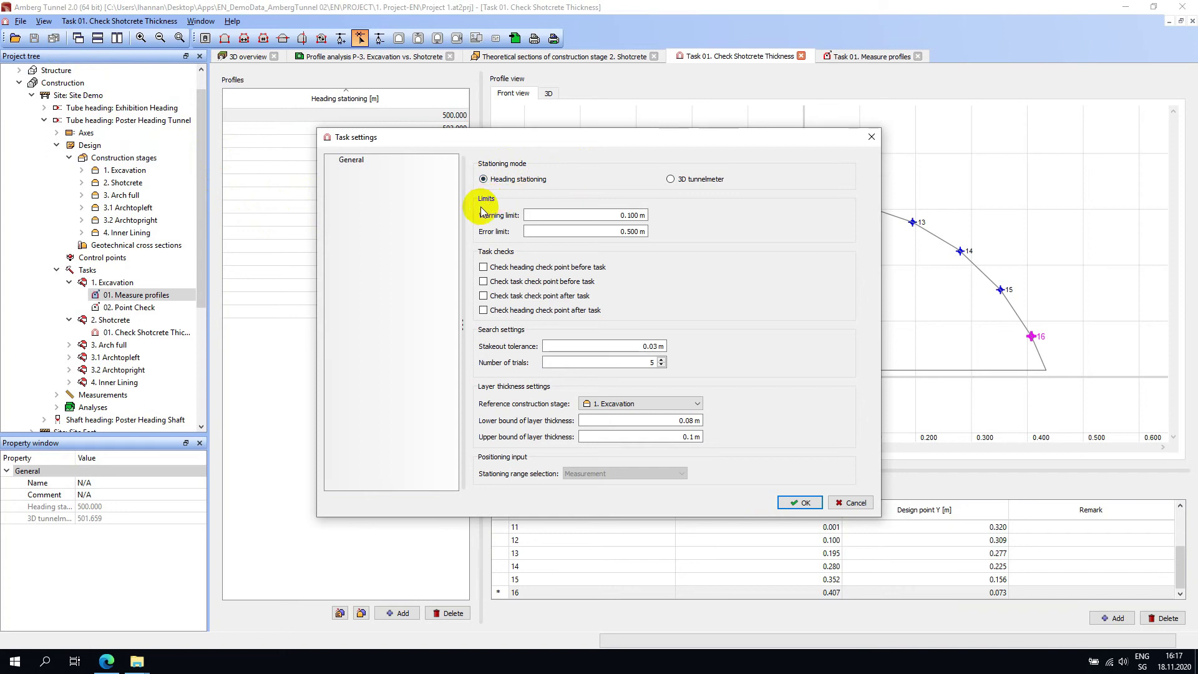
drag(608, 217, 666, 231)
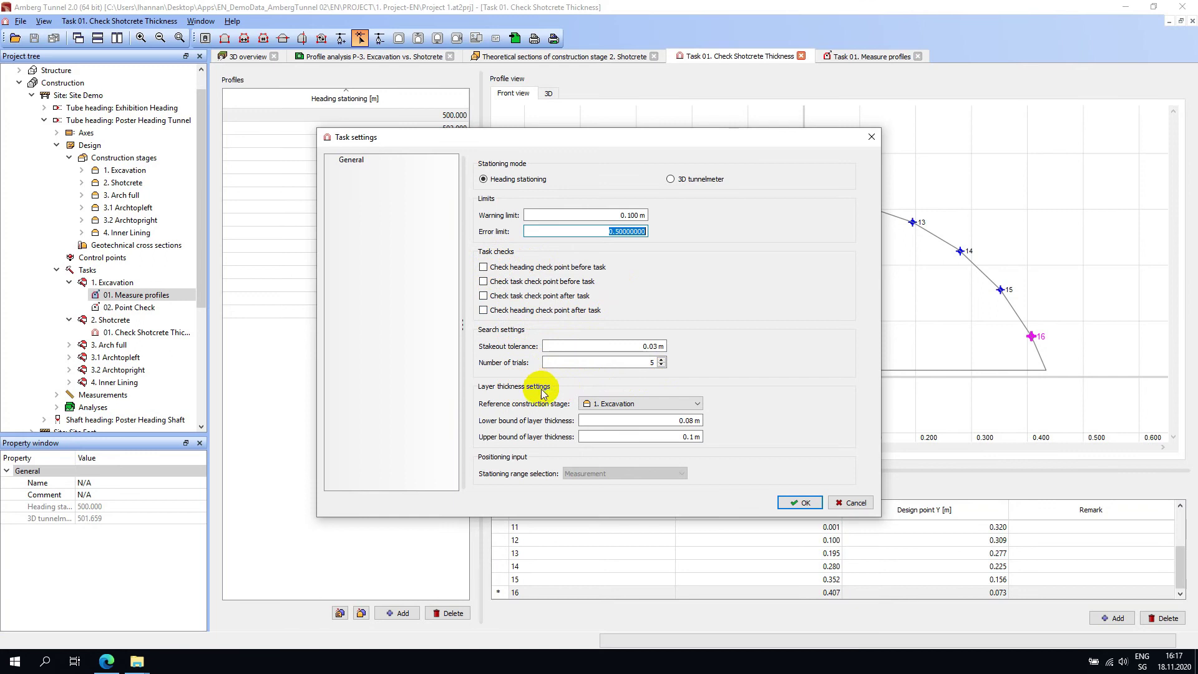
click(691, 402)
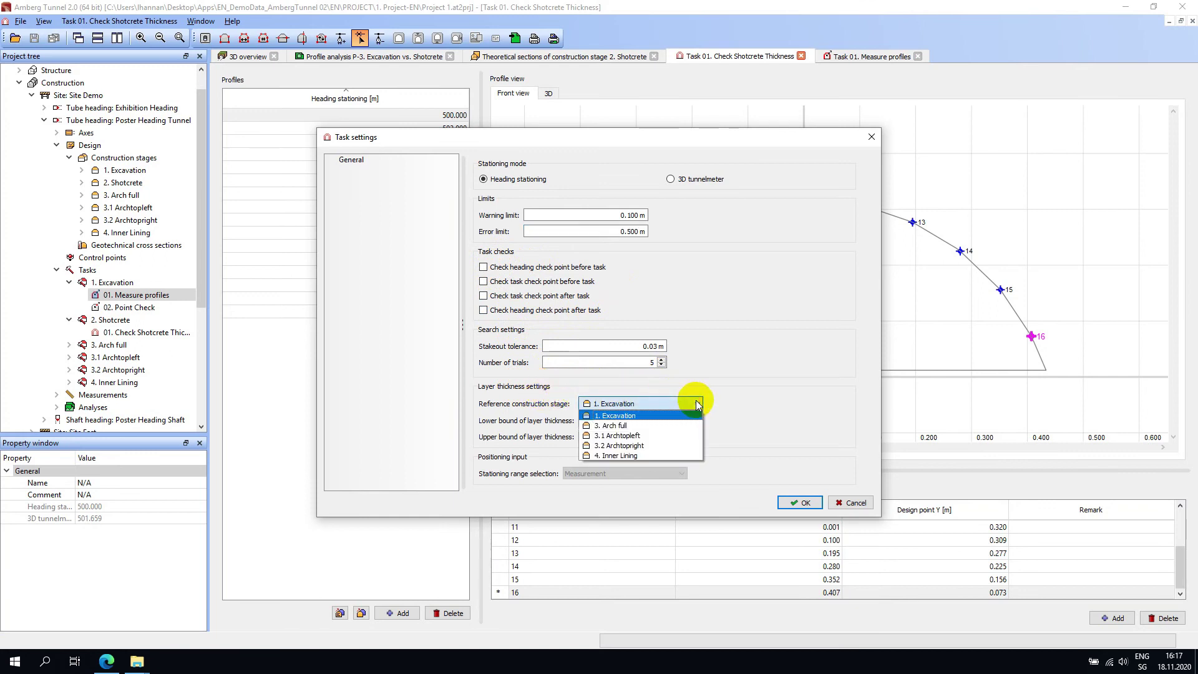
click(696, 404)
click(699, 420)
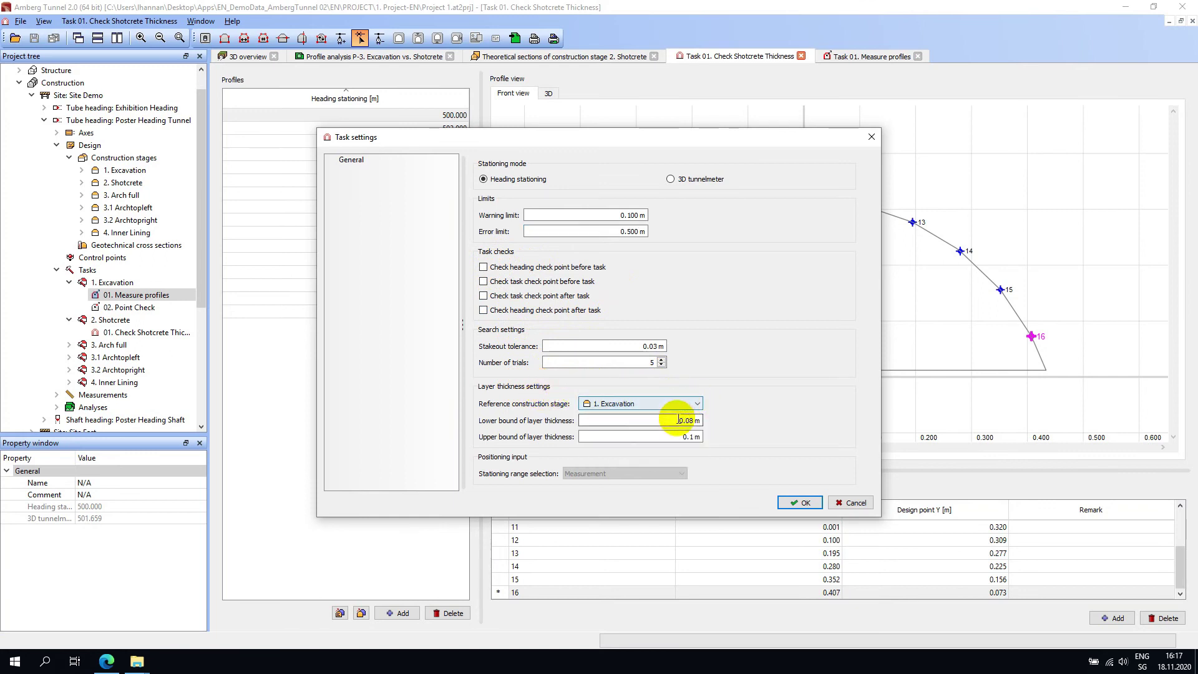
click(701, 442)
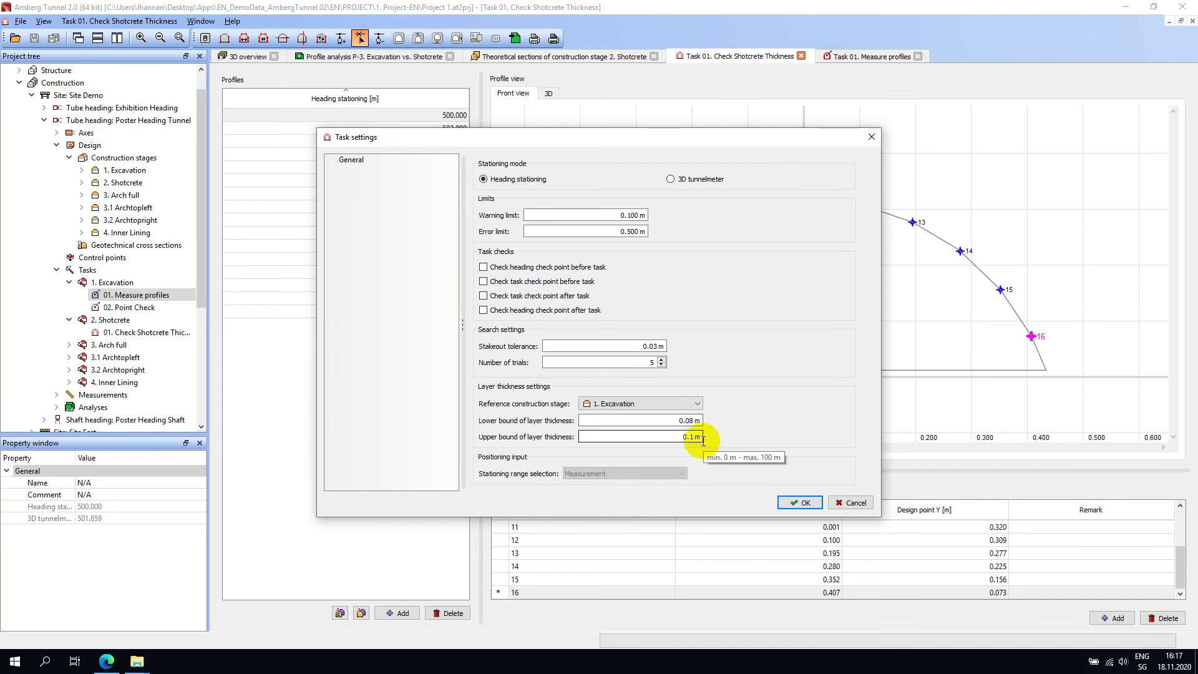
click(696, 406)
click(644, 405)
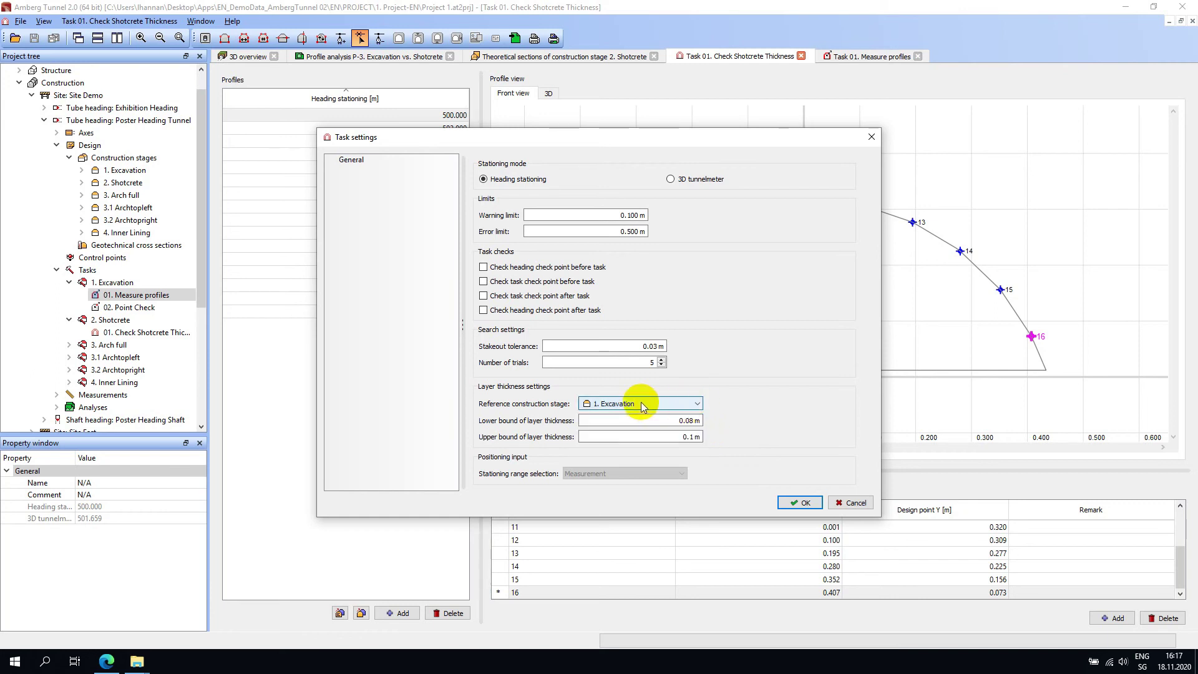
click(800, 502)
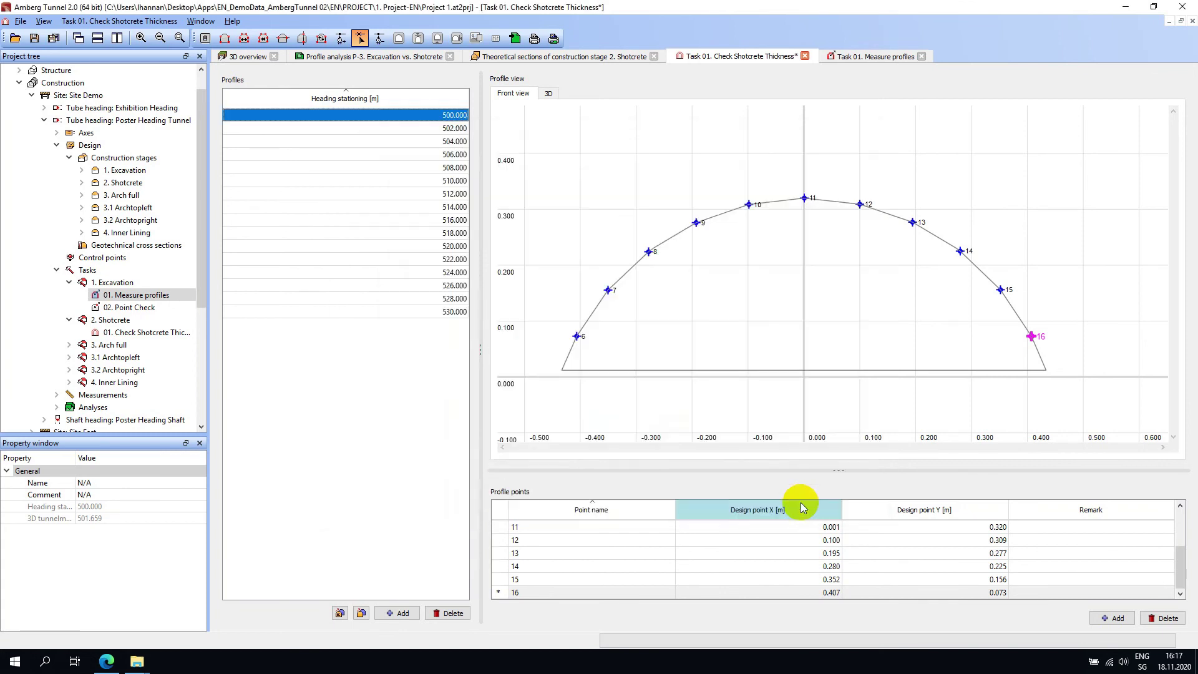
Save all changes to the Check Shotcrete Thickness task and close all open windows
click(54, 38)
click(200, 22)
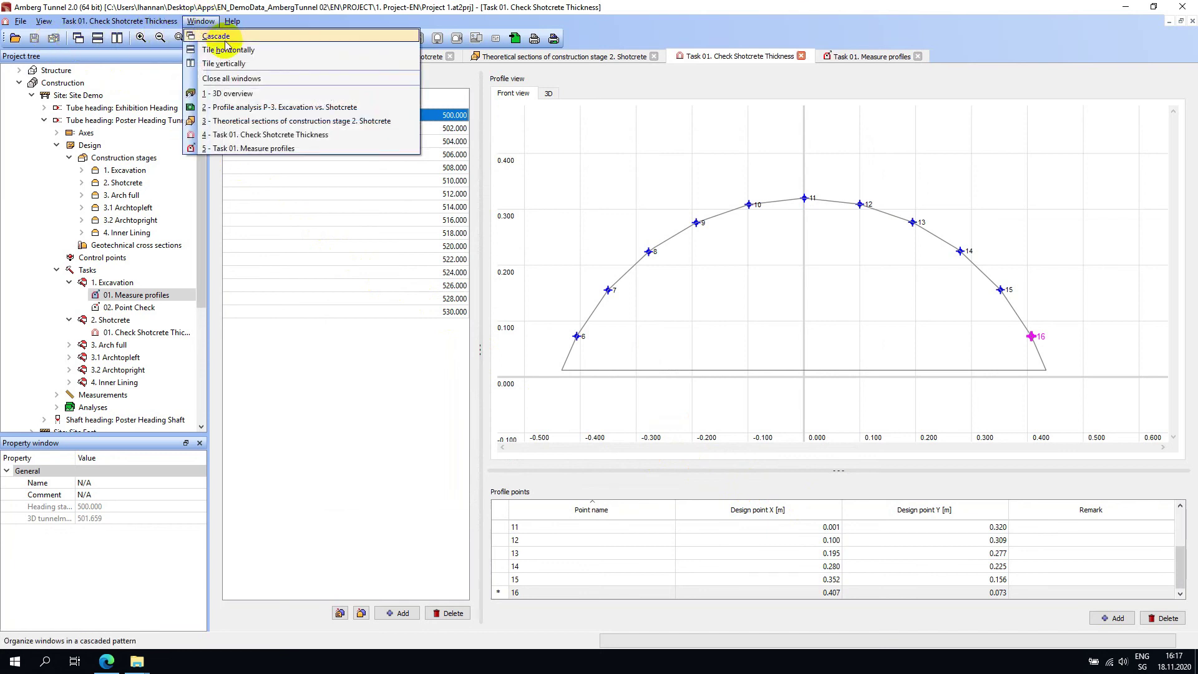
click(238, 77)
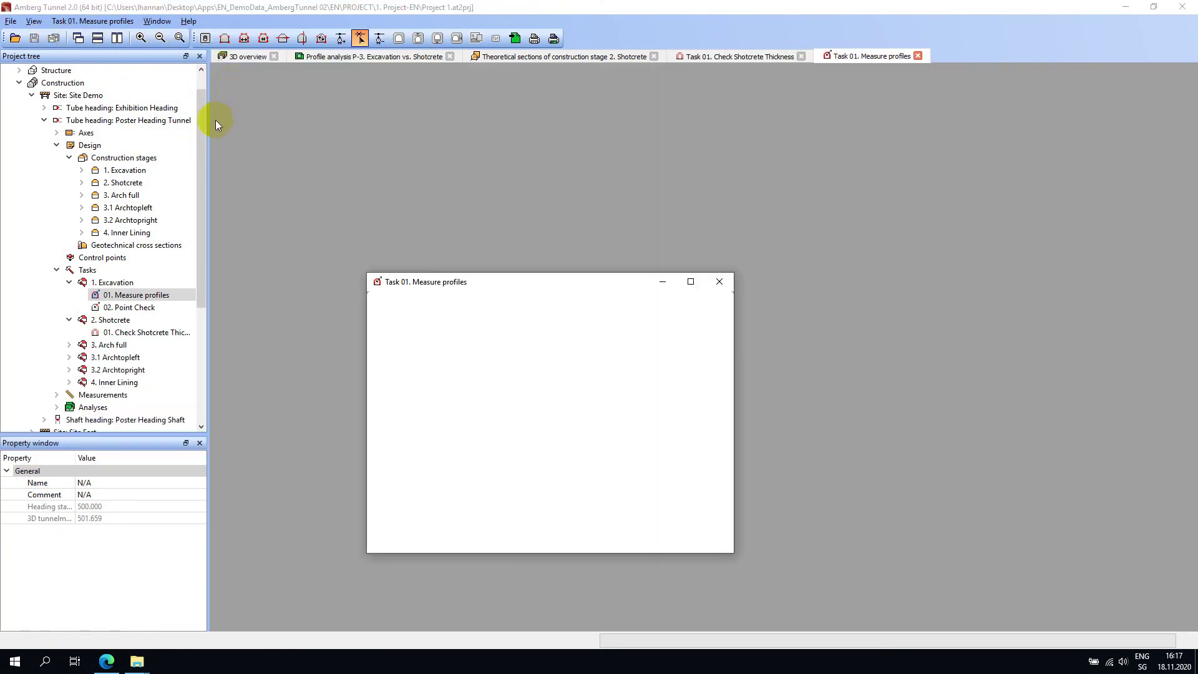
Start exporting the AT 105-EN project to Amberg Navigator Tablet
drag(200, 162, 197, 119)
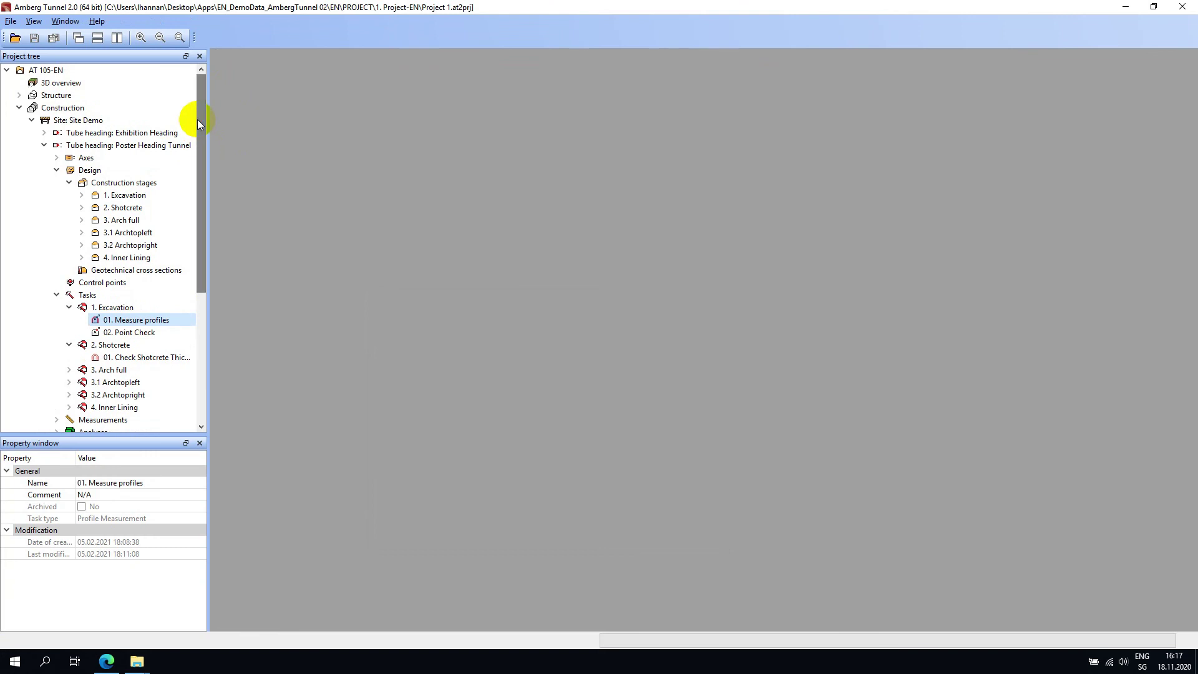
right_click(54, 69)
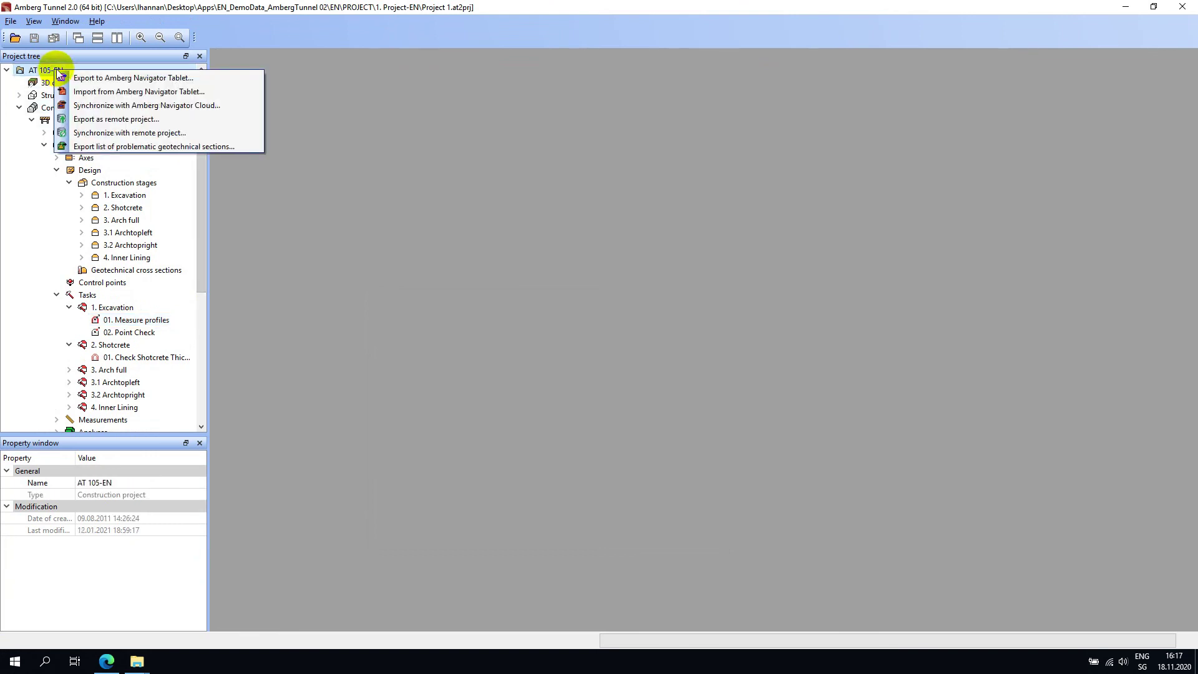
click(102, 77)
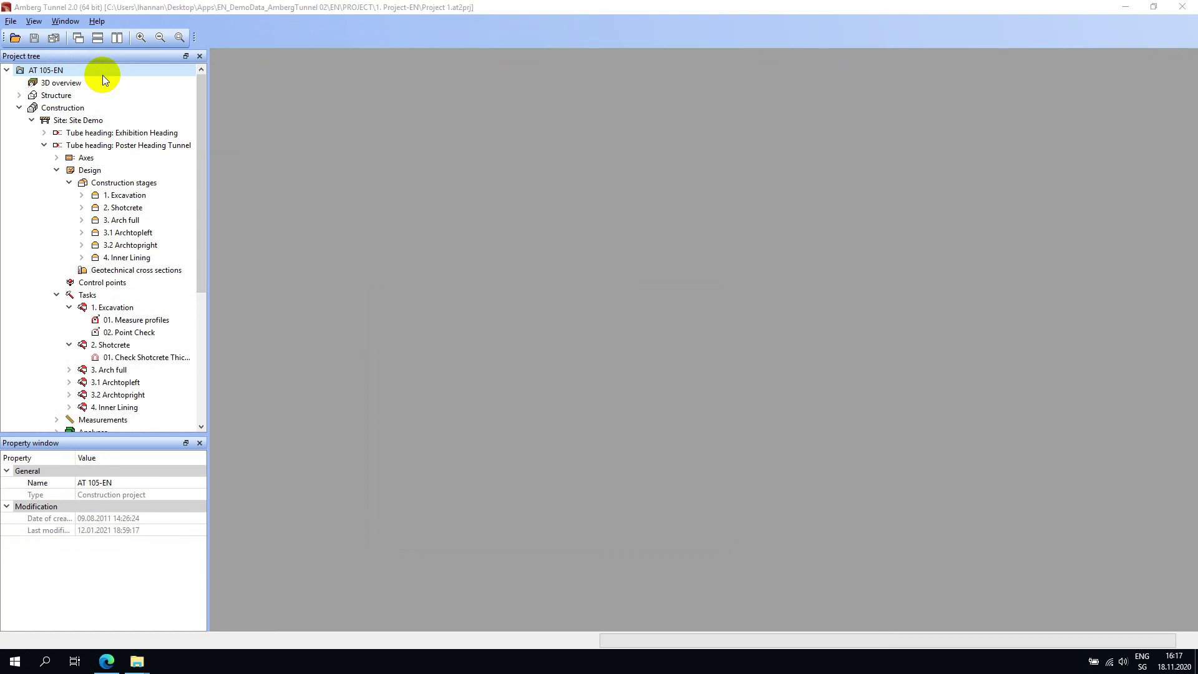